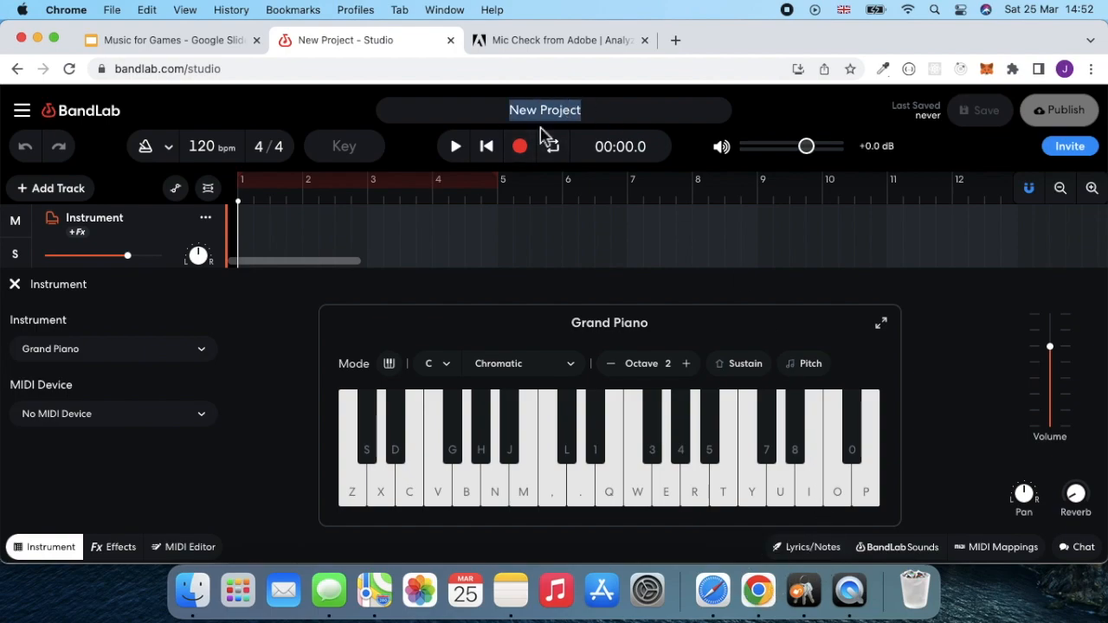
- Rename the project as "i-III-iv-v"
key(BackSpace)
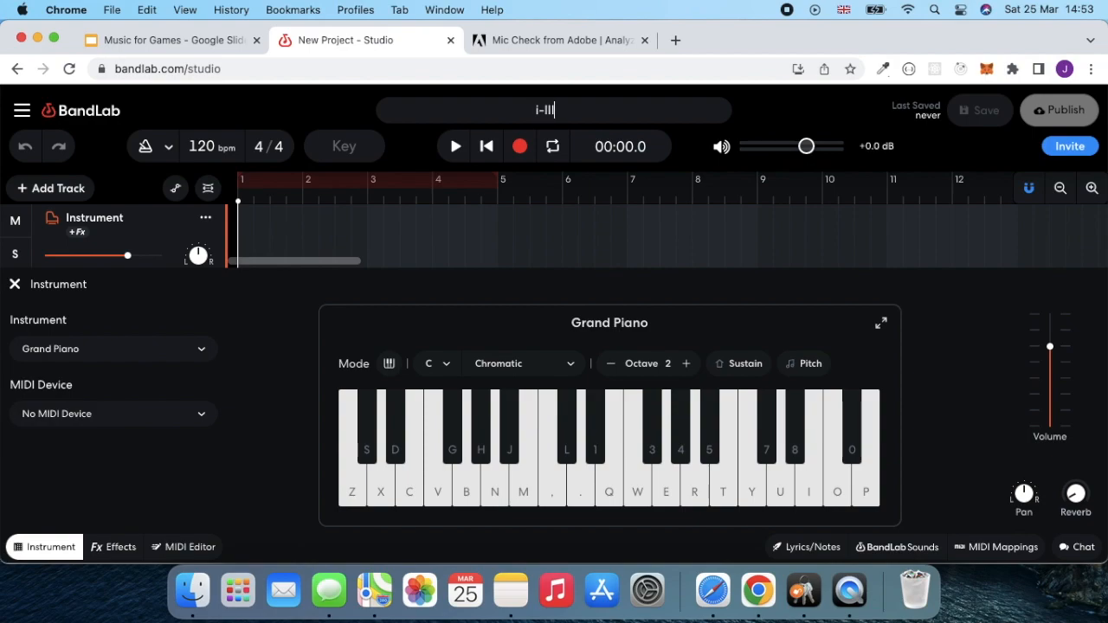
text(i-III-iv-v)
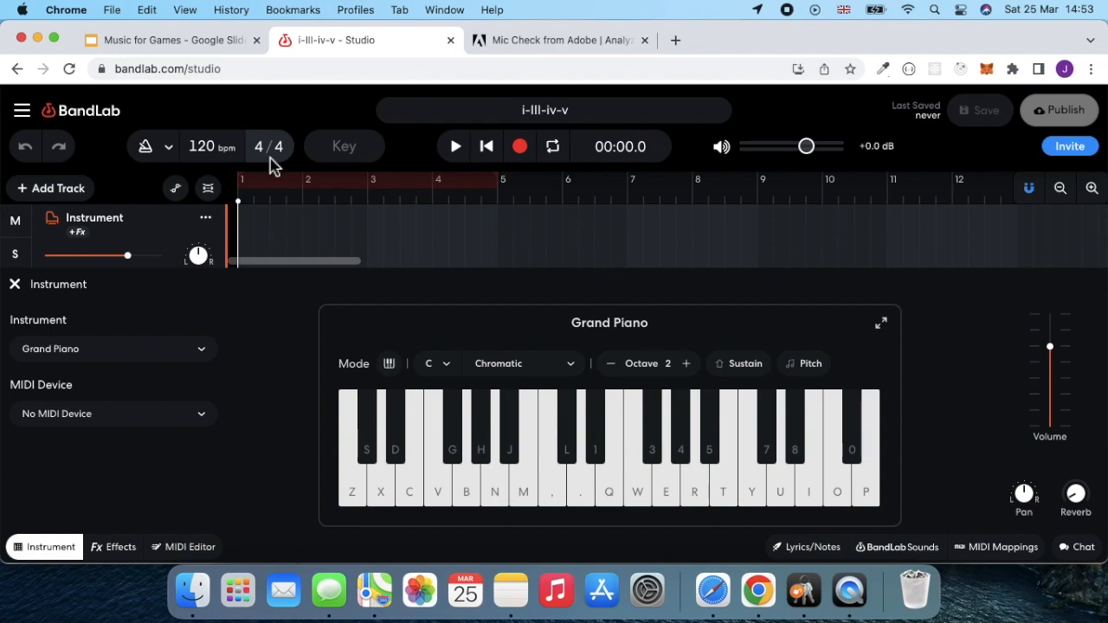
- Set the project key to A minor
click(344, 157)
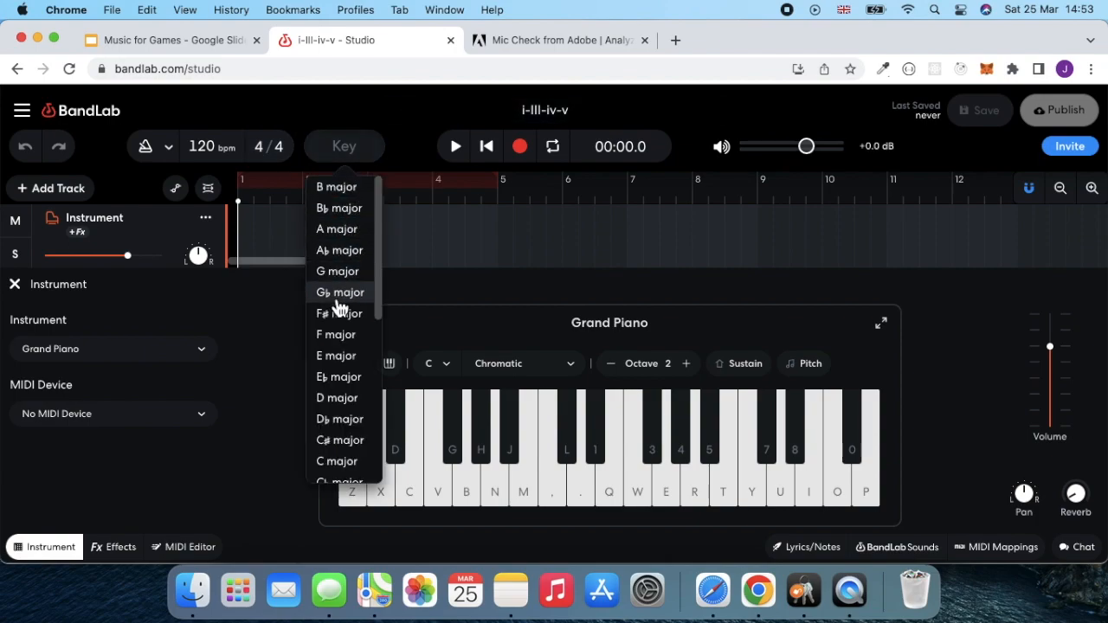
scroll(339, 307, down, 8)
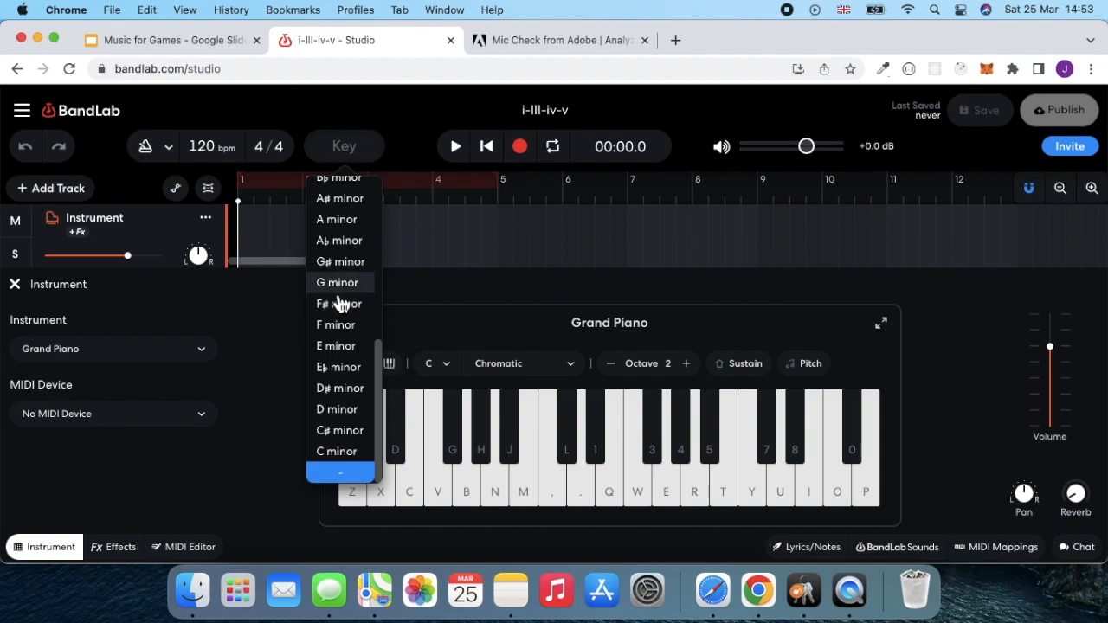
scroll(330, 372, up, 2)
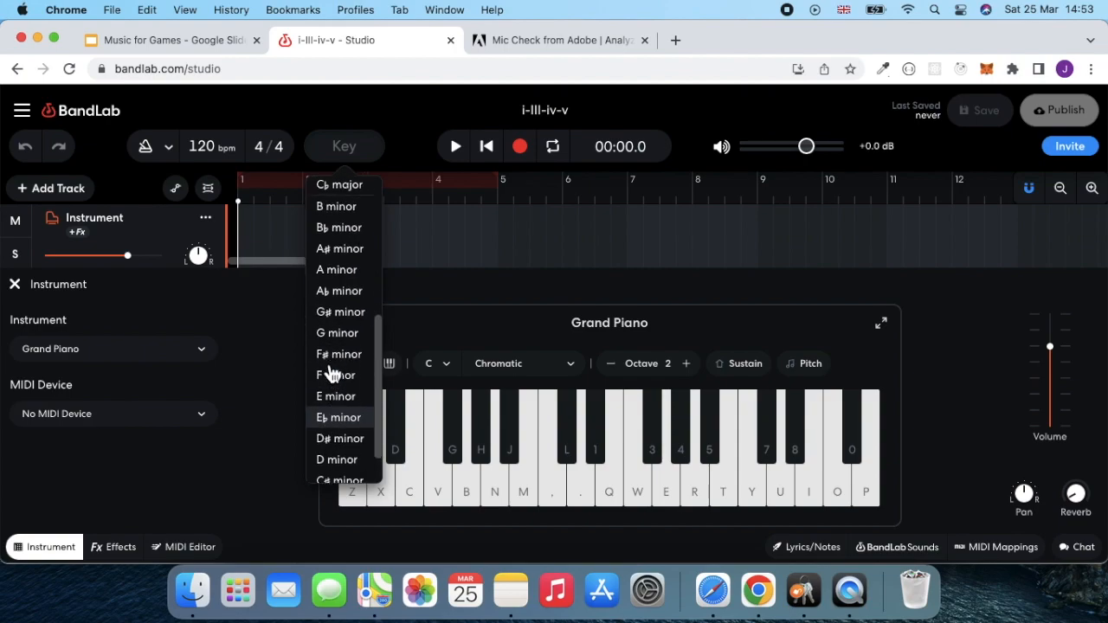
click(337, 270)
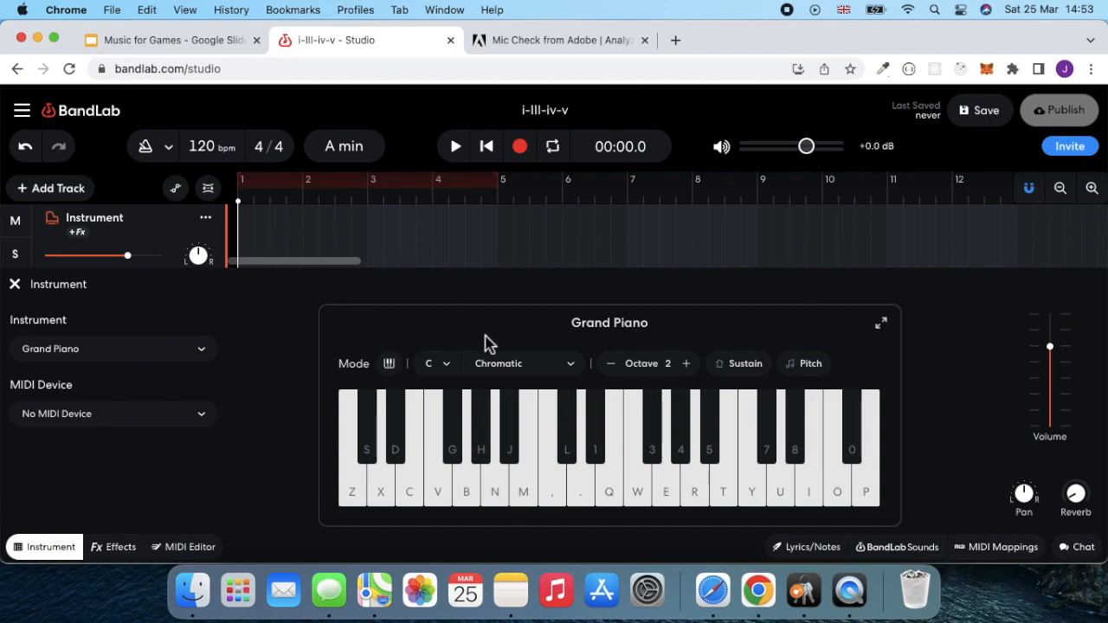
- Set the Grand Piano keyboard's root to A and its scale to Minor Scale
click(439, 364)
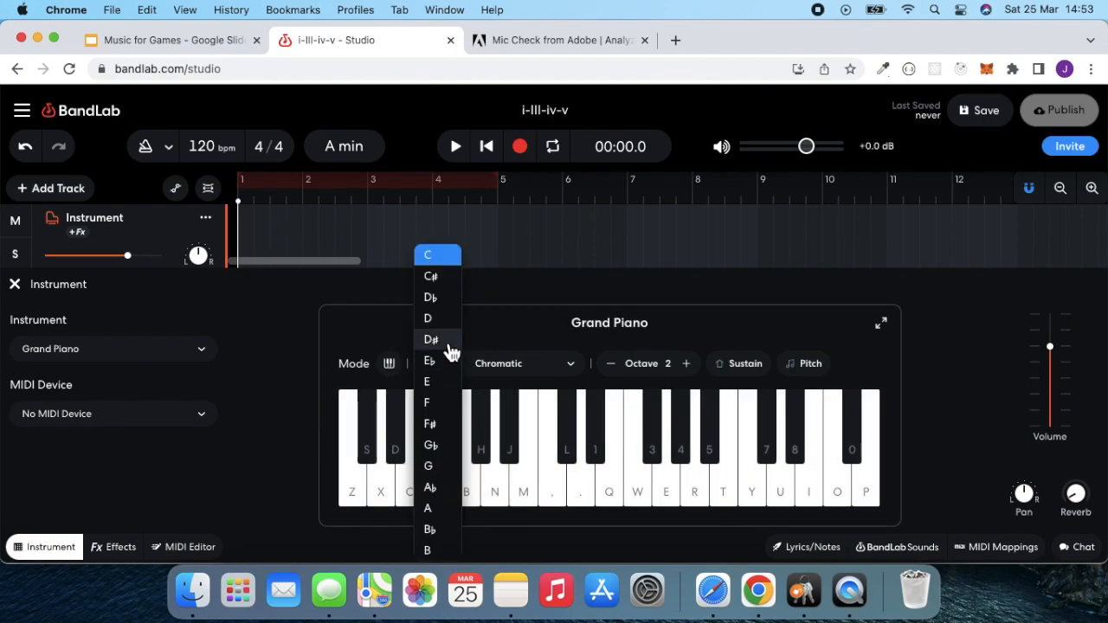
click(437, 508)
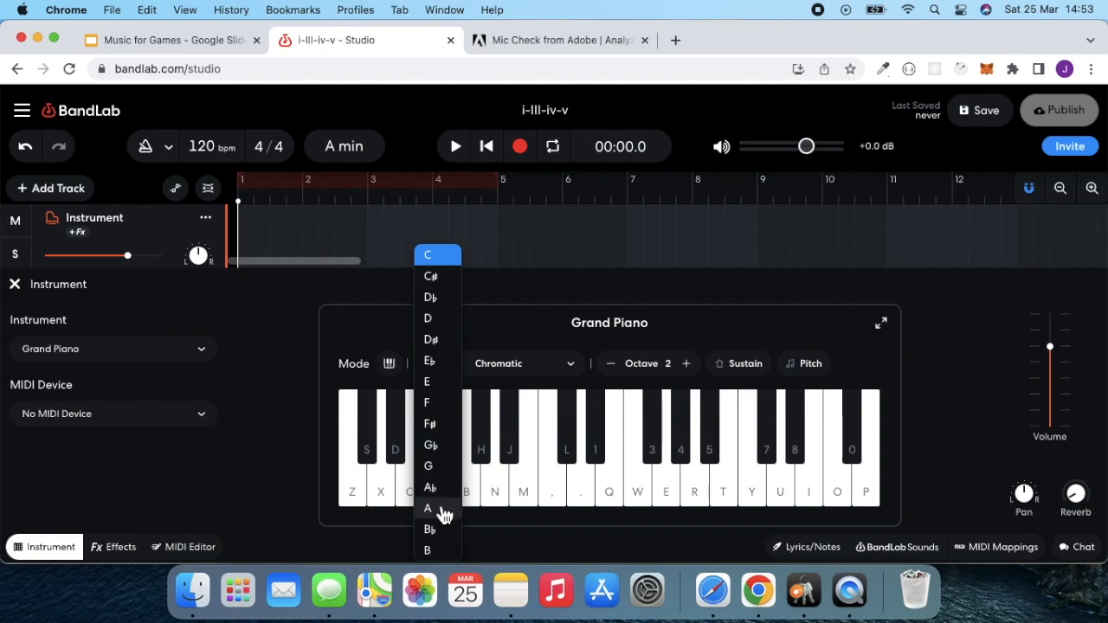
click(575, 371)
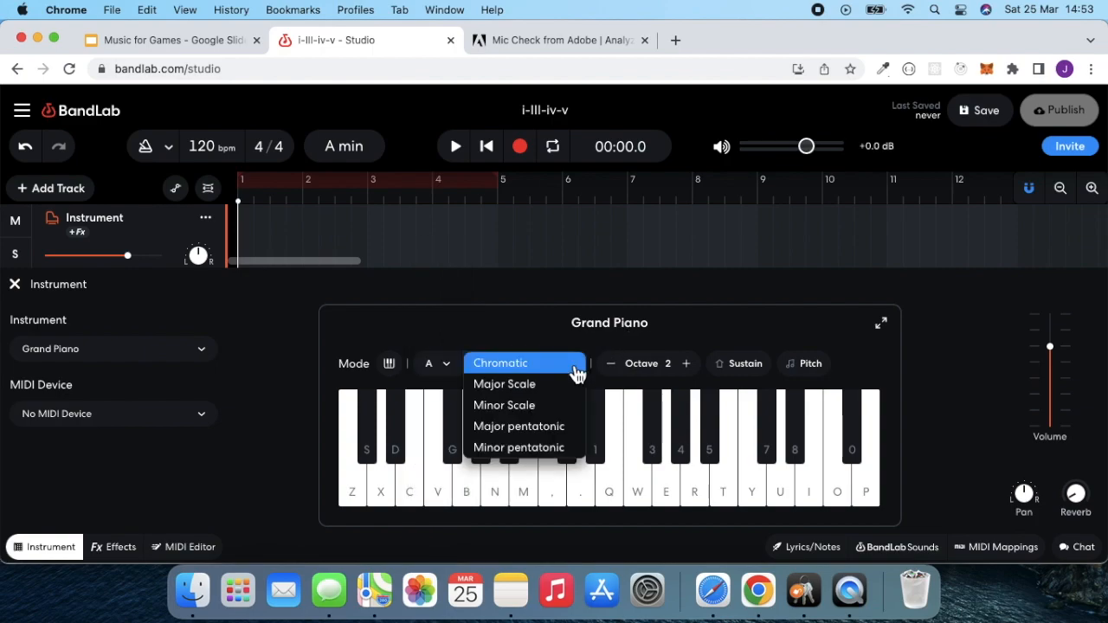
click(551, 406)
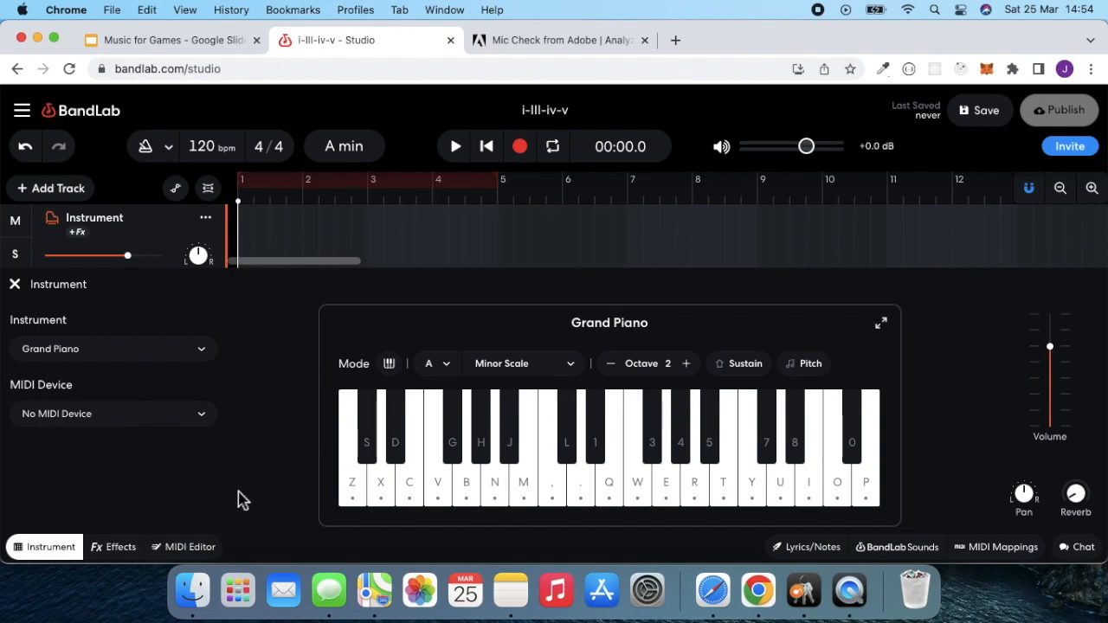
- In the MIDI editor, add an A2 note at the start of bar 1 and extend it to fill the bar
click(194, 554)
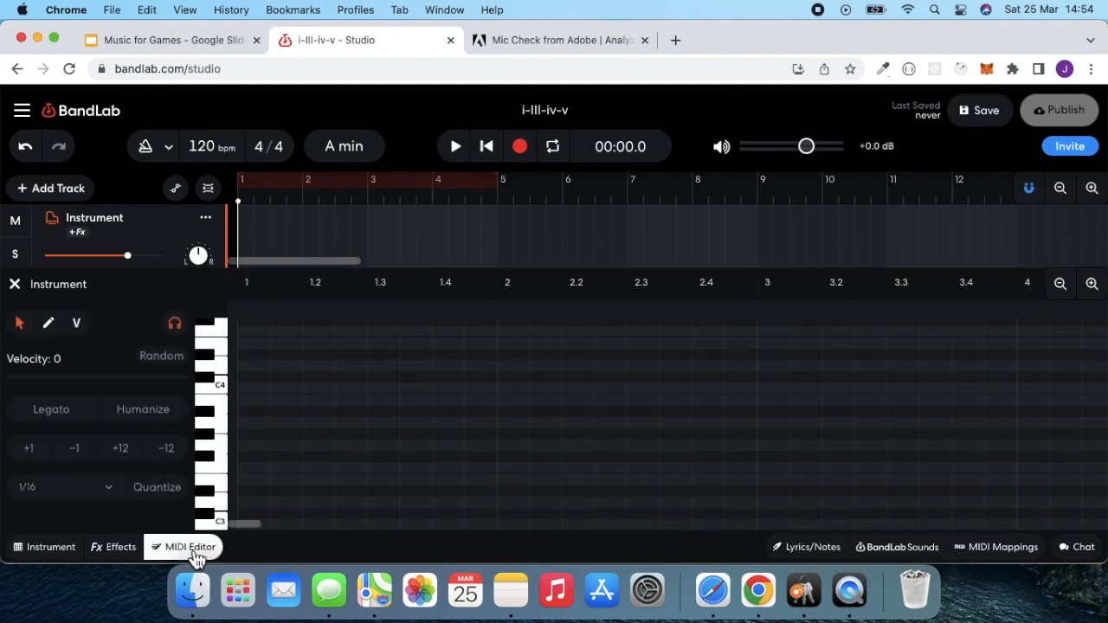
scroll(232, 467, down, 2)
scroll(232, 469, down, 1)
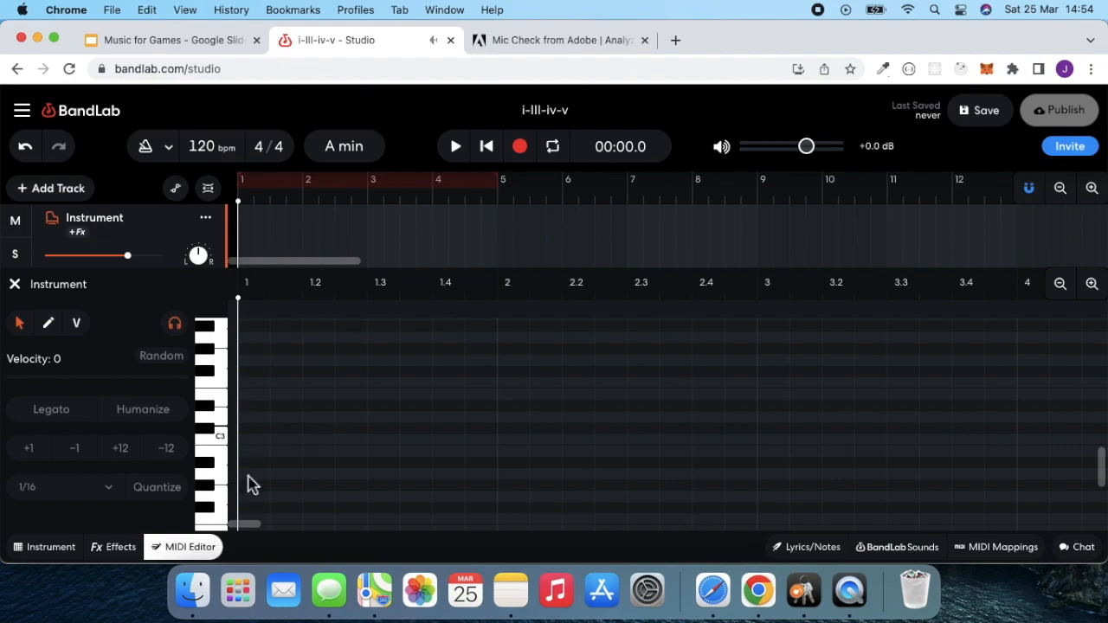
double_click(247, 475)
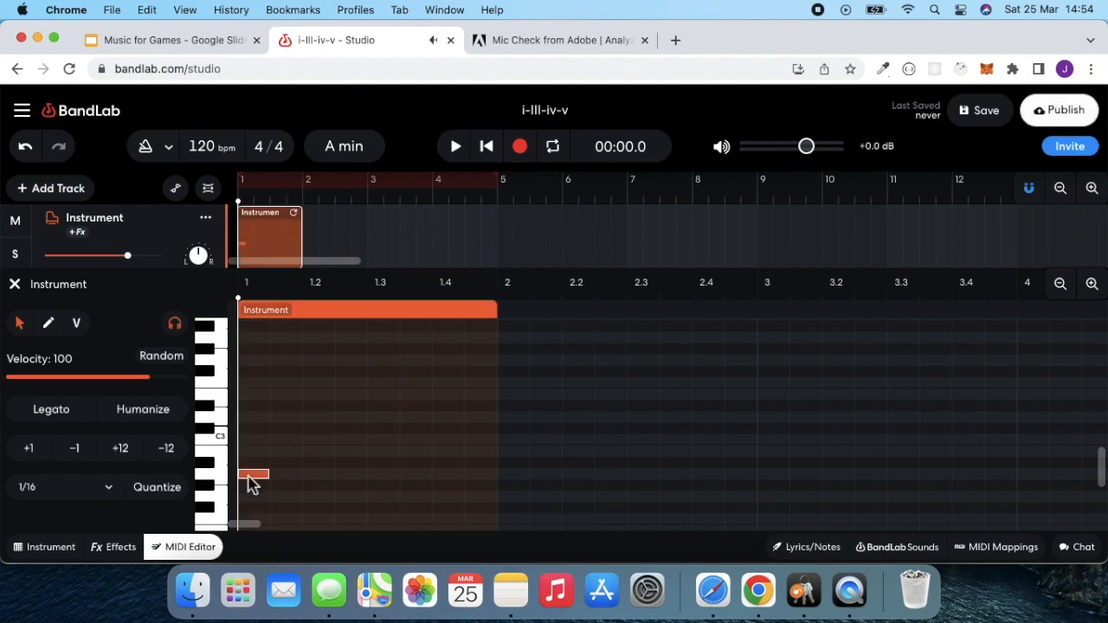
click(269, 476)
drag(268, 477, 497, 488)
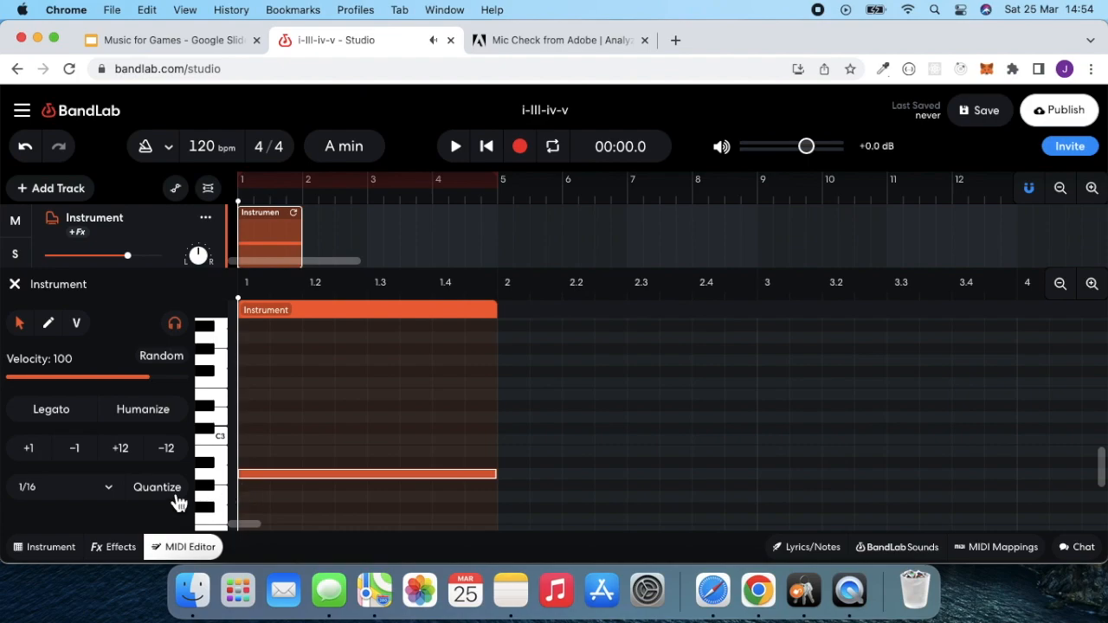
- Set quantization to 1/1, add full-bar C3 and E3 notes above A2 in bar 1, and play back the chord
click(116, 496)
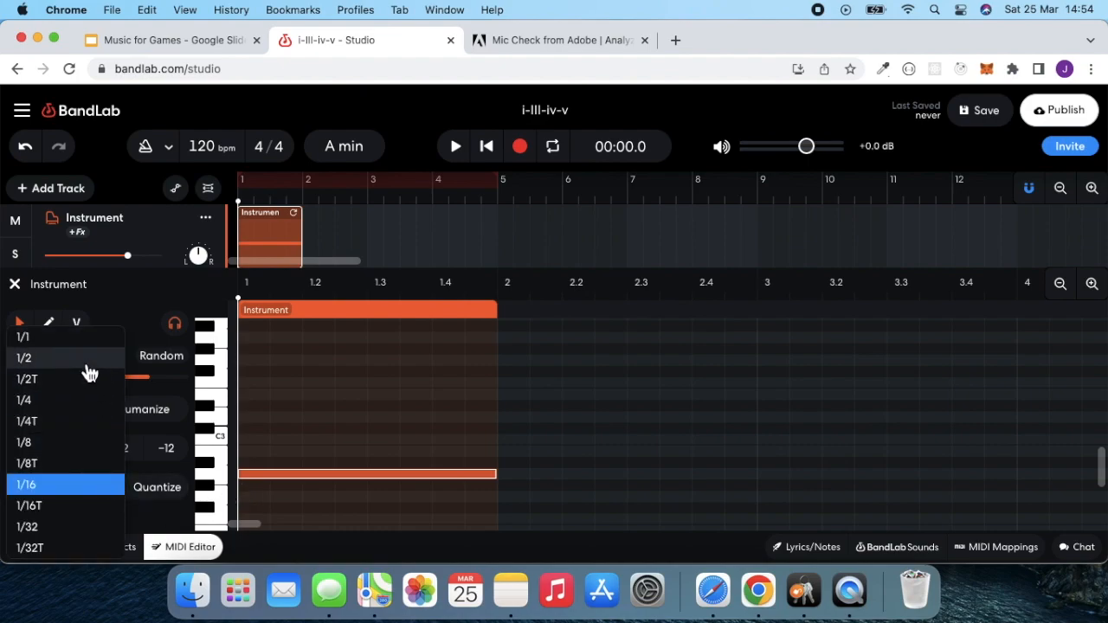
click(76, 341)
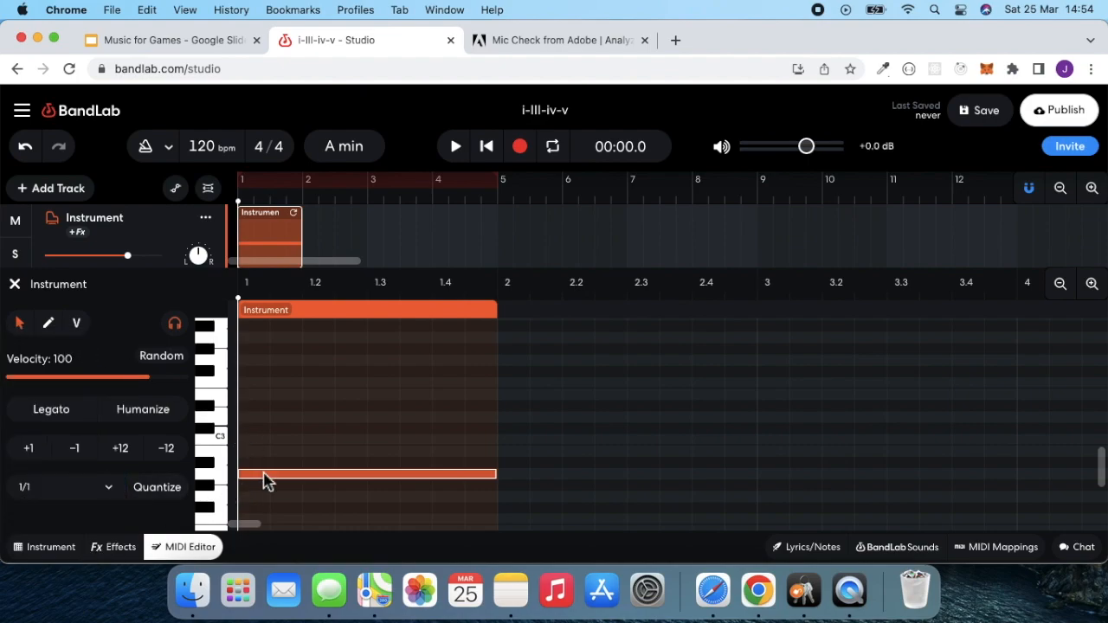
click(226, 472)
double_click(253, 441)
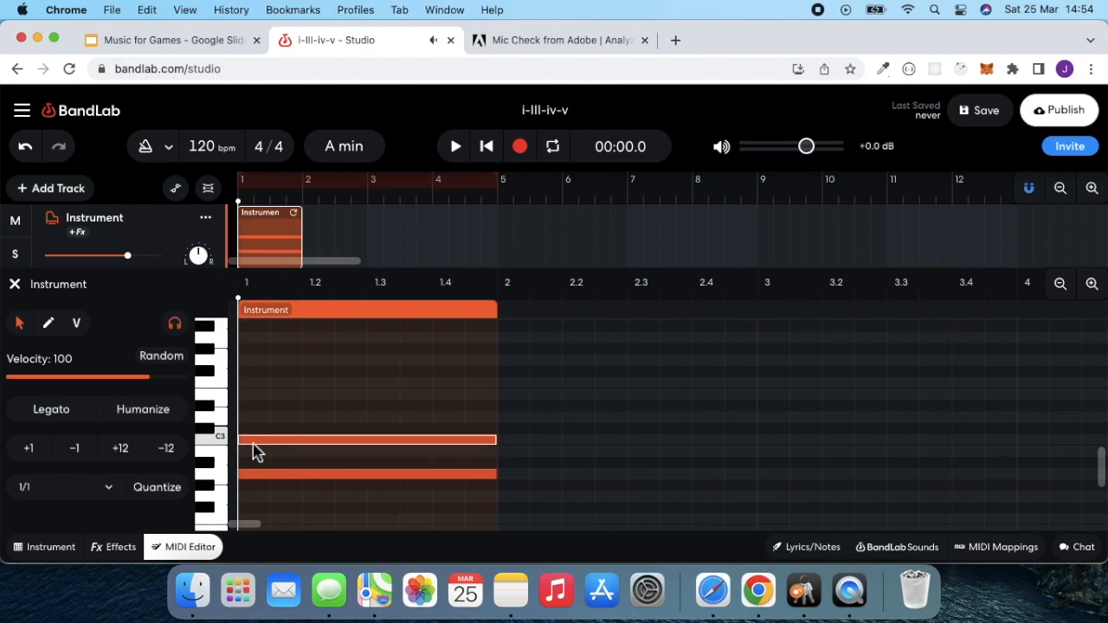
double_click(251, 395)
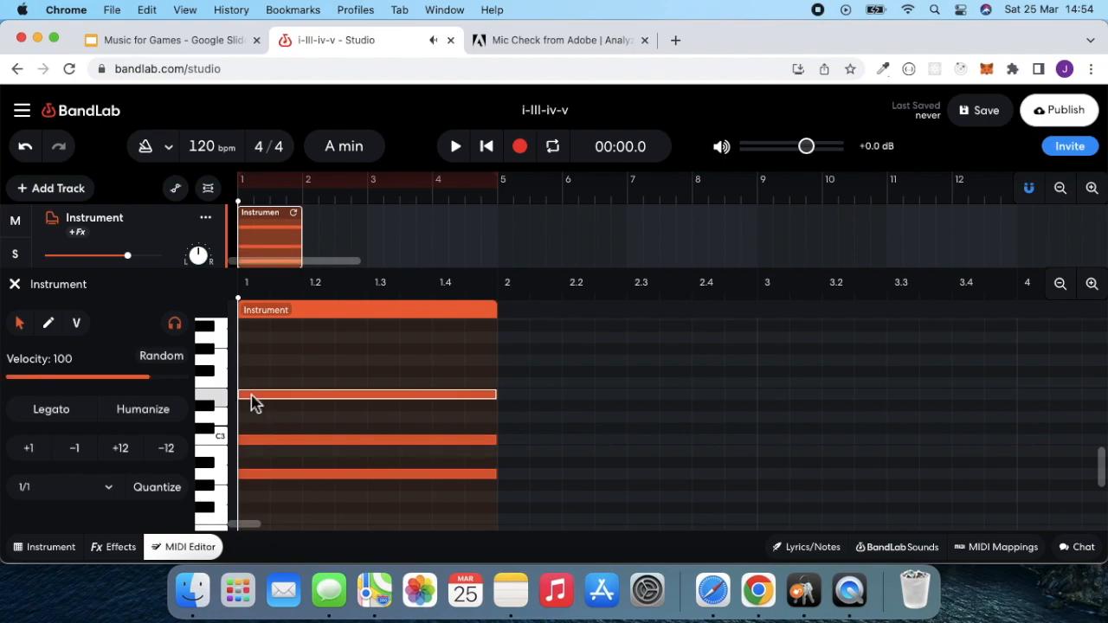
click(456, 148)
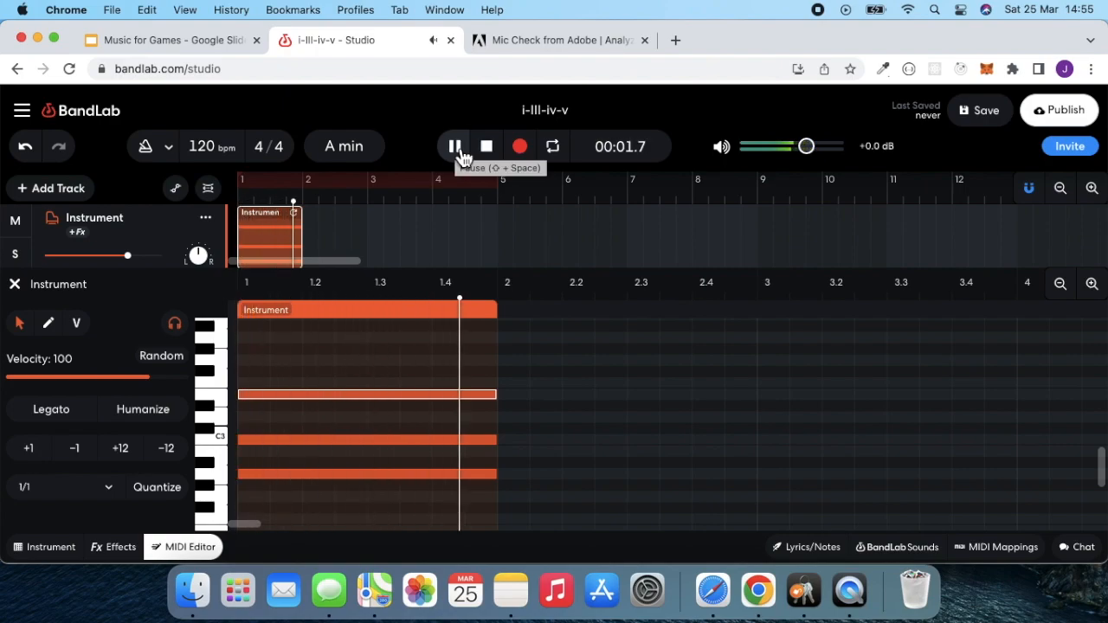
click(488, 149)
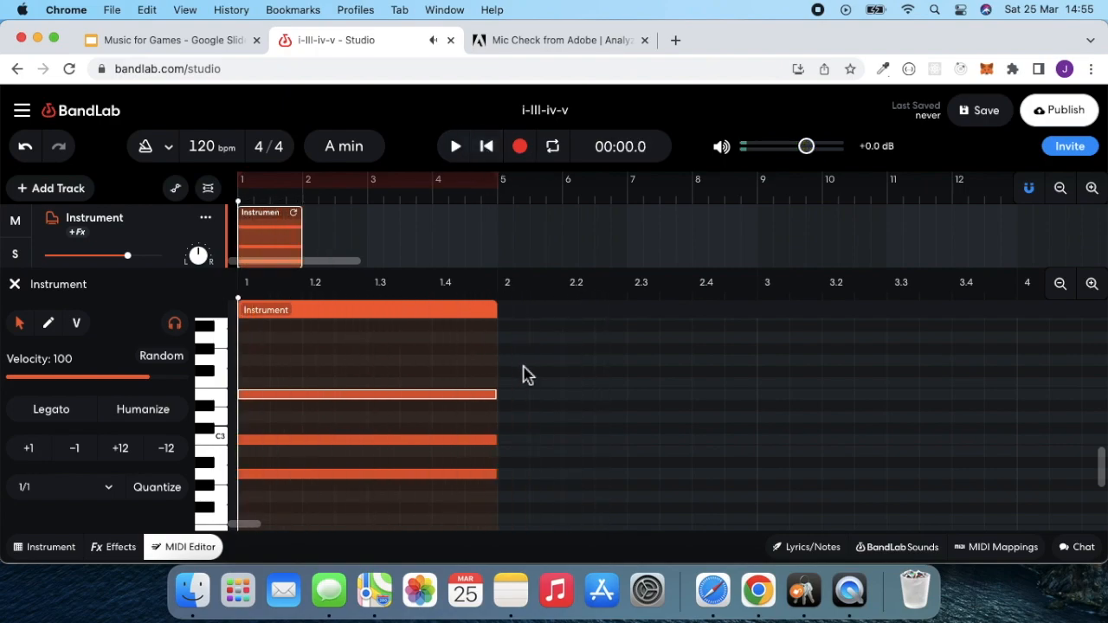
- Play A, B and C on the piano keyboard to find the third scale degree, and return to the MIDI editor
scroll(550, 348, right, 2)
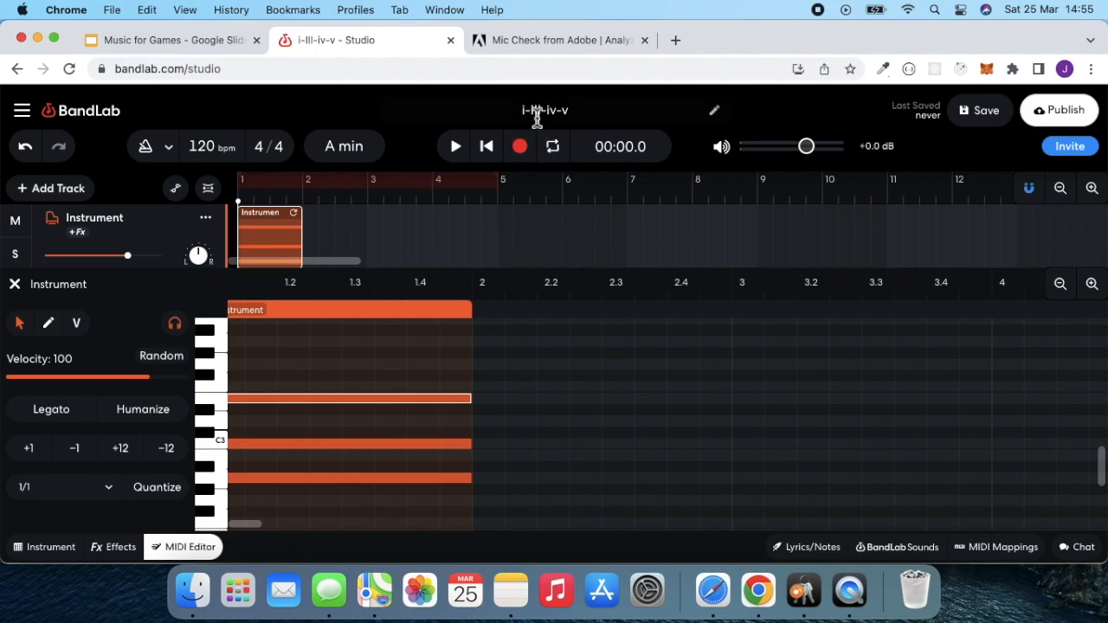
click(51, 547)
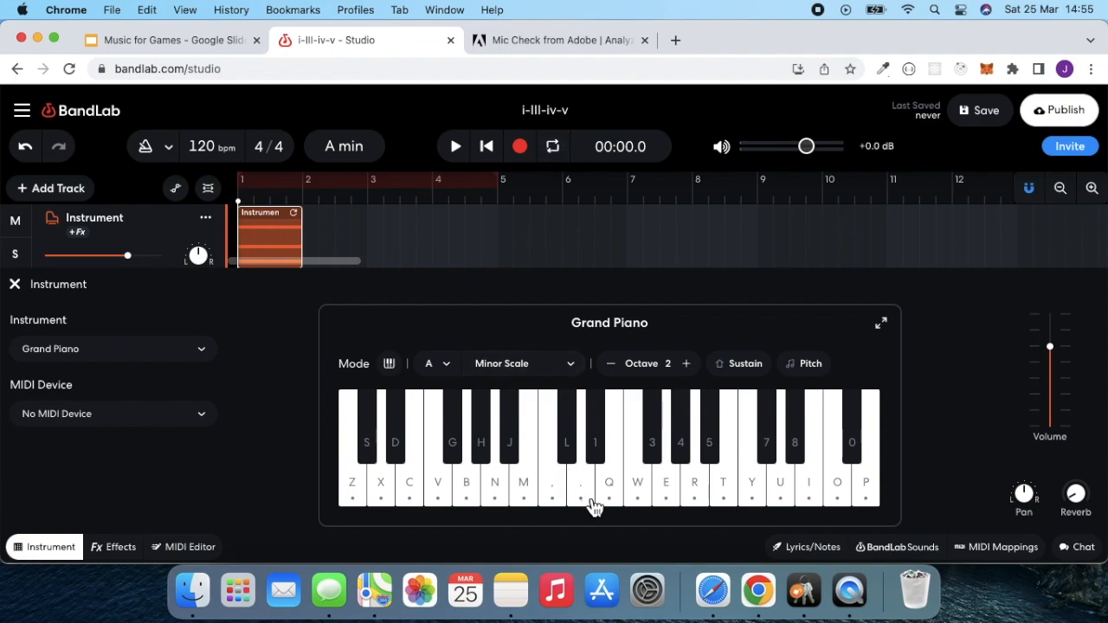
click(502, 504)
click(524, 498)
click(555, 498)
click(199, 551)
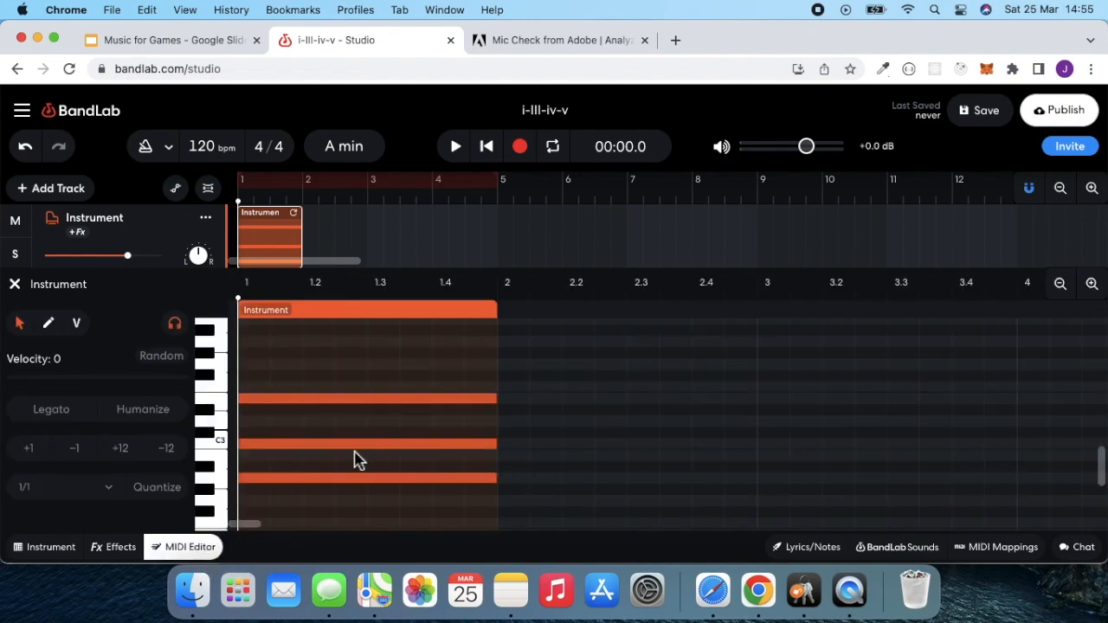
- Add full-bar C3, E3 and G3 notes in bar 2 to form the C major chord, and deselect the notes
double_click(510, 447)
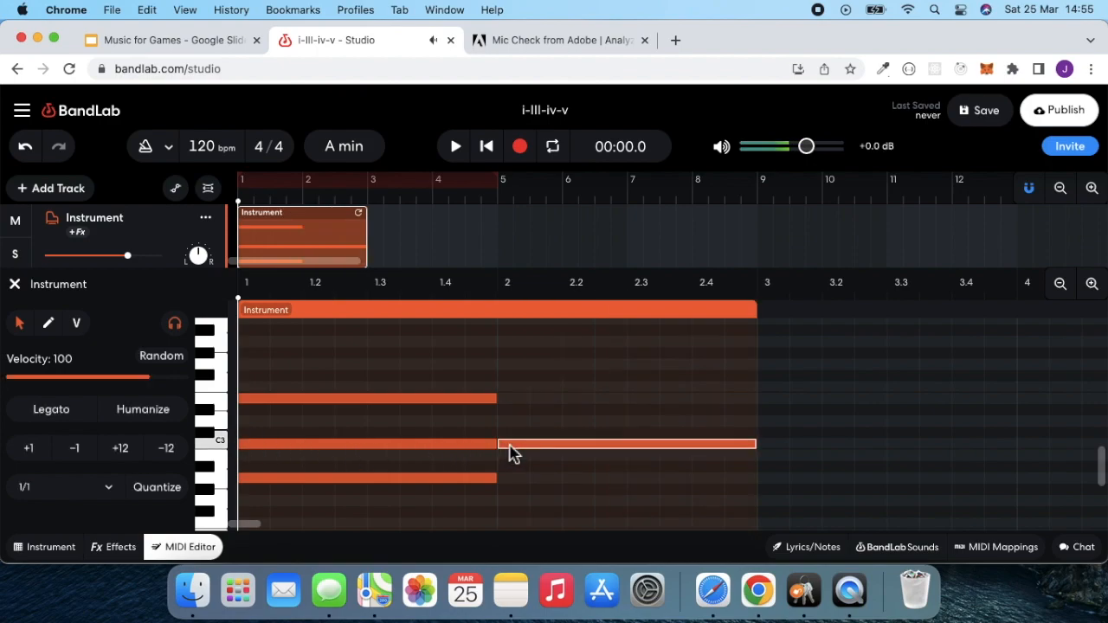
double_click(510, 400)
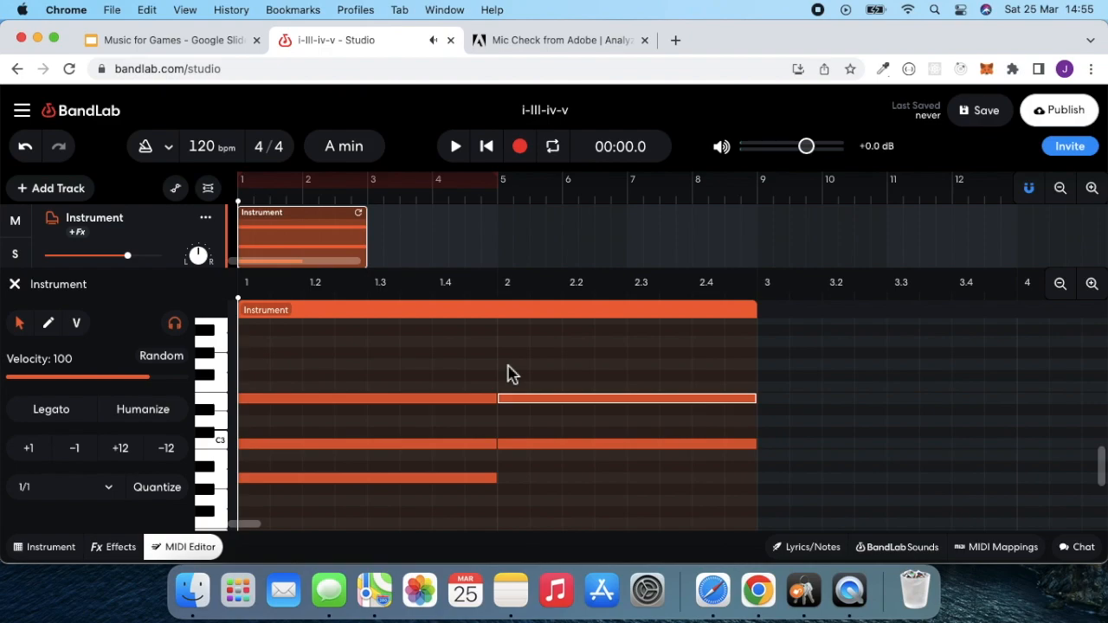
double_click(509, 367)
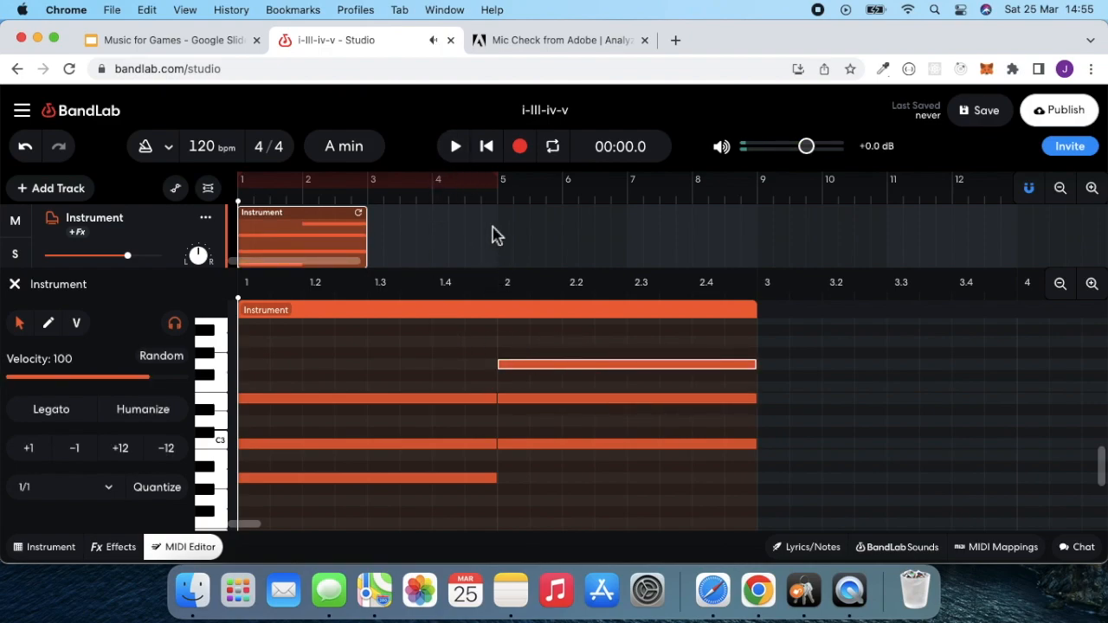
click(500, 338)
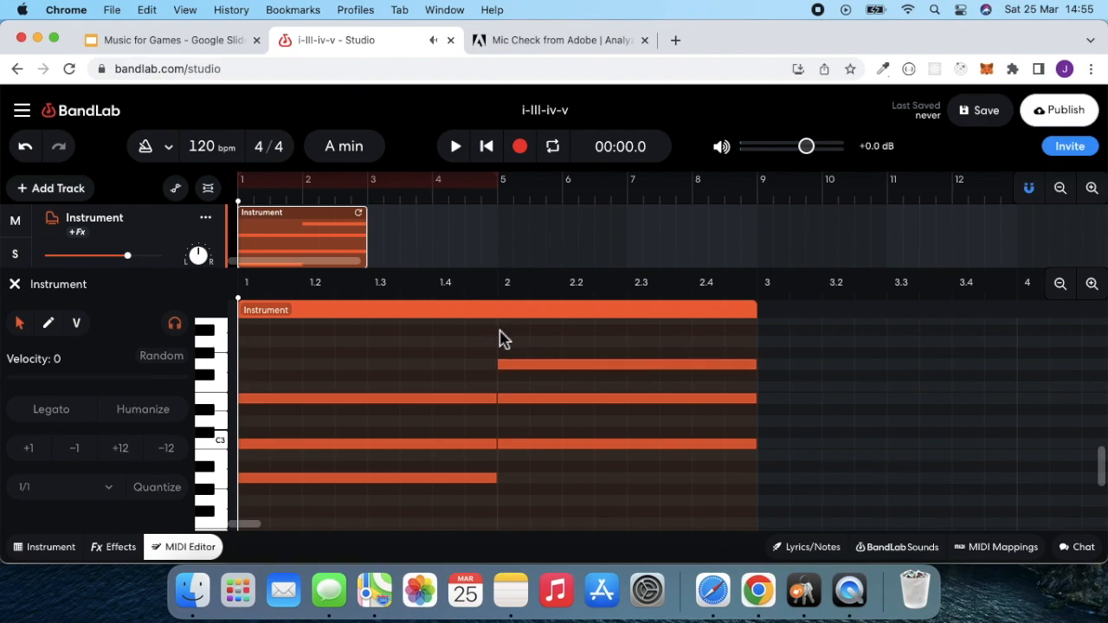
- Play back the two chords twice and place the playhead at the start of bar 3
click(456, 145)
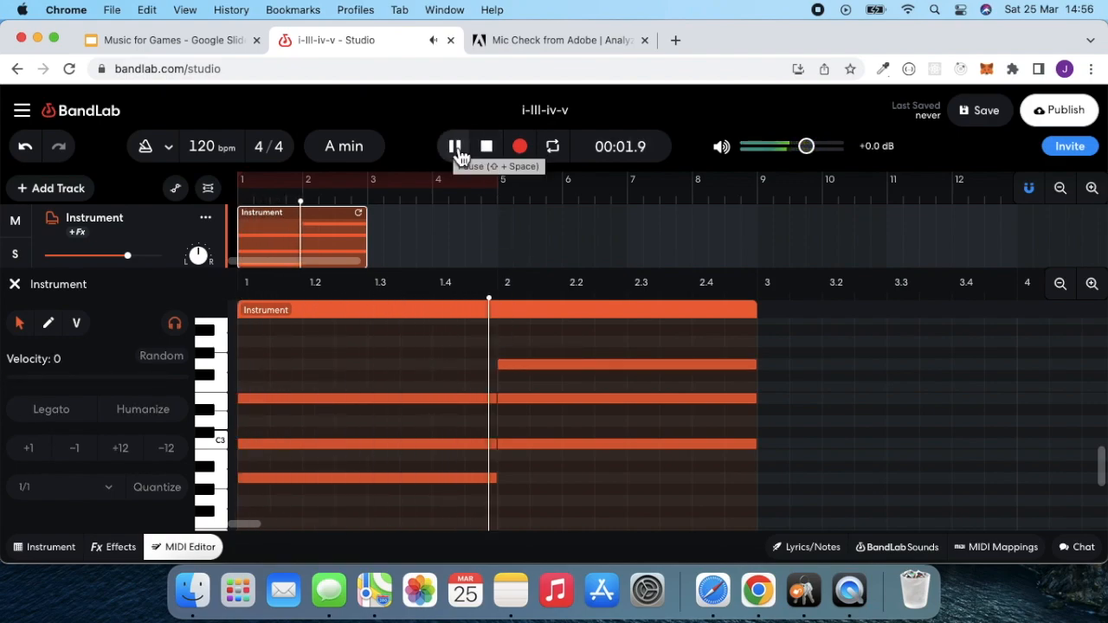
click(487, 147)
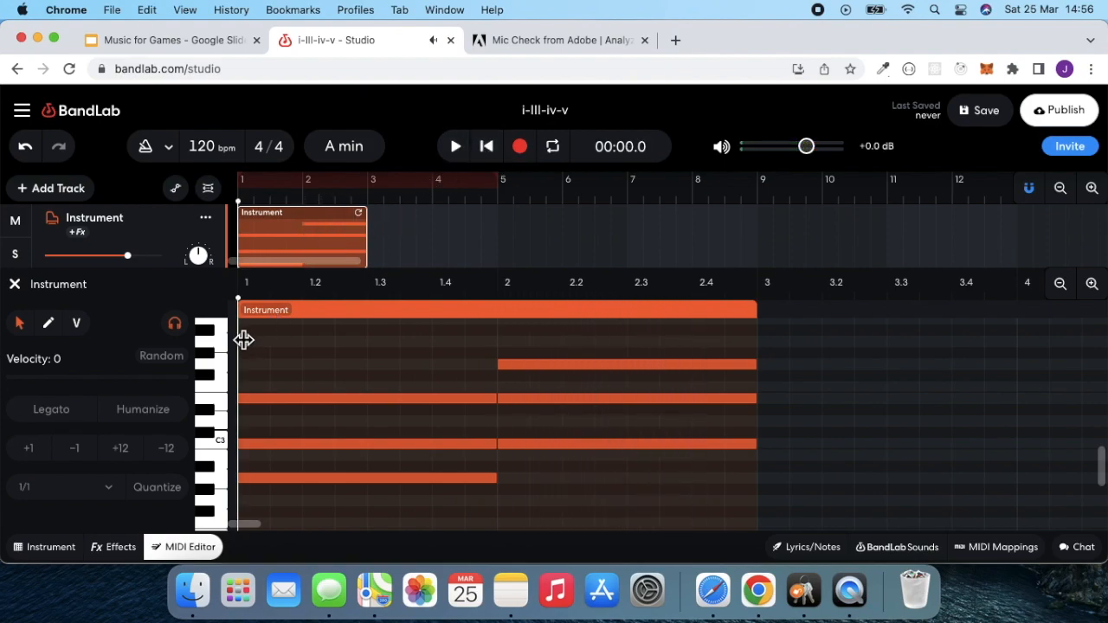
click(456, 149)
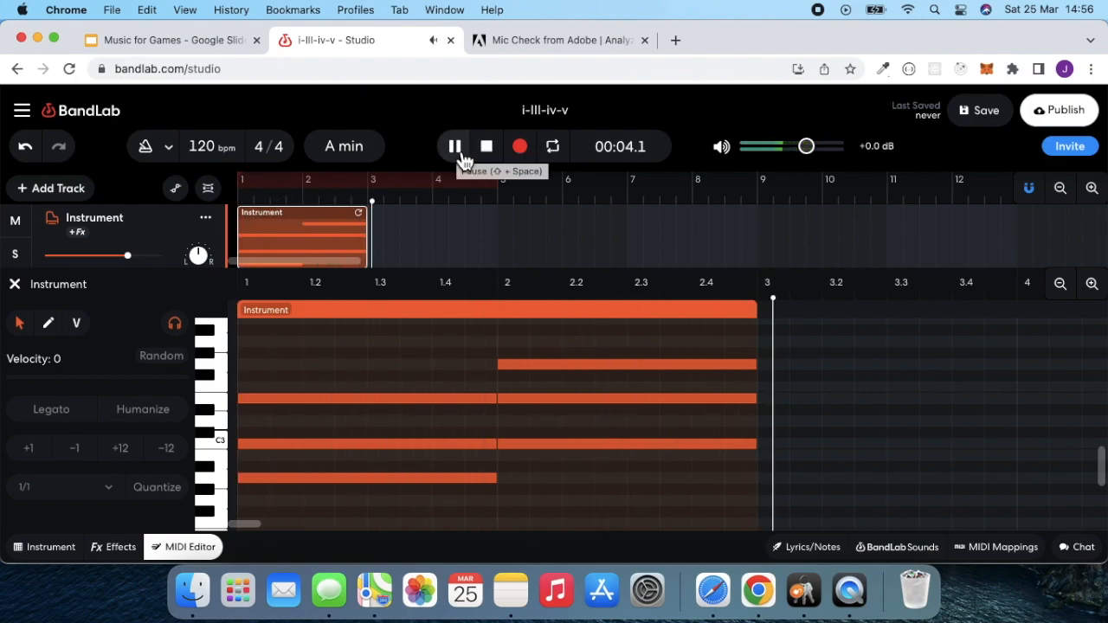
click(460, 156)
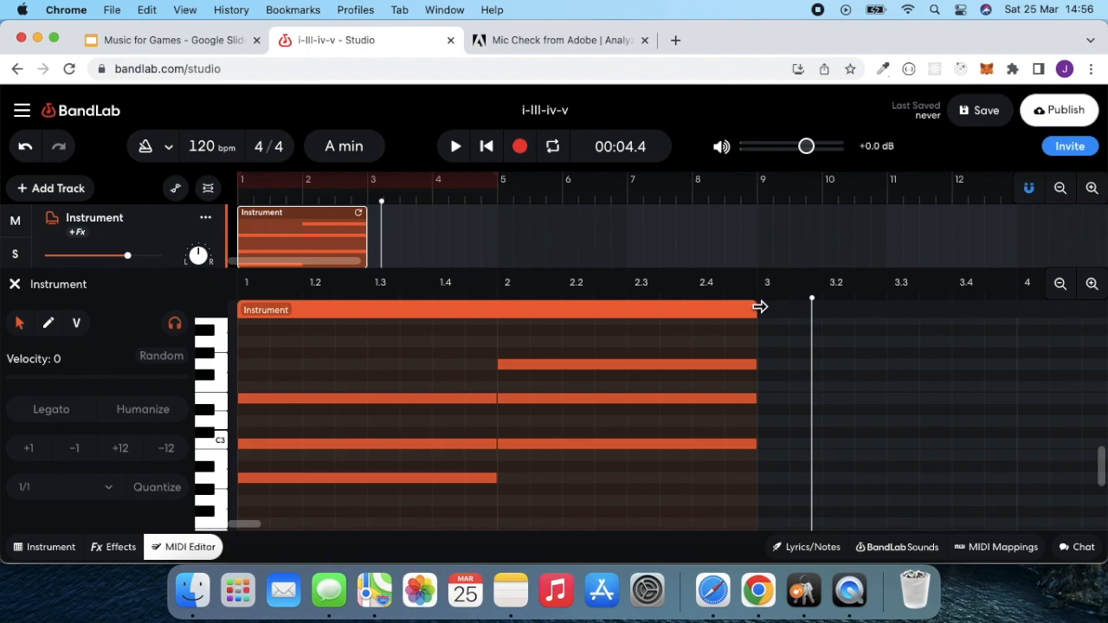
drag(787, 303, 758, 302)
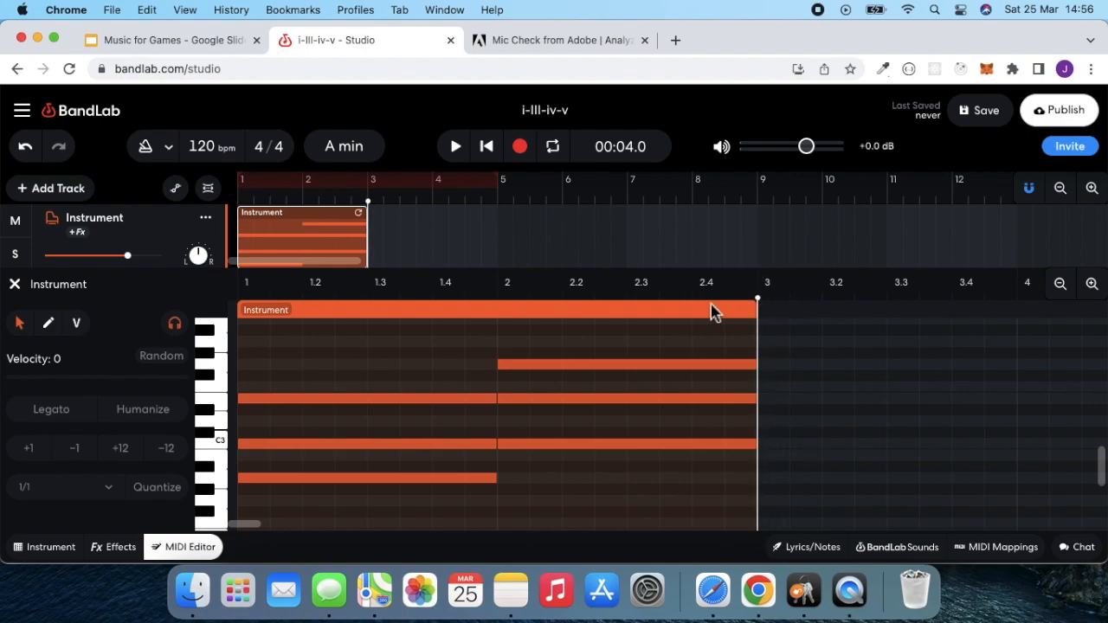
- Play A, B, C and D on the piano keyboard to find the fourth scale degree, and return to the MIDI editor at bar 3
click(52, 547)
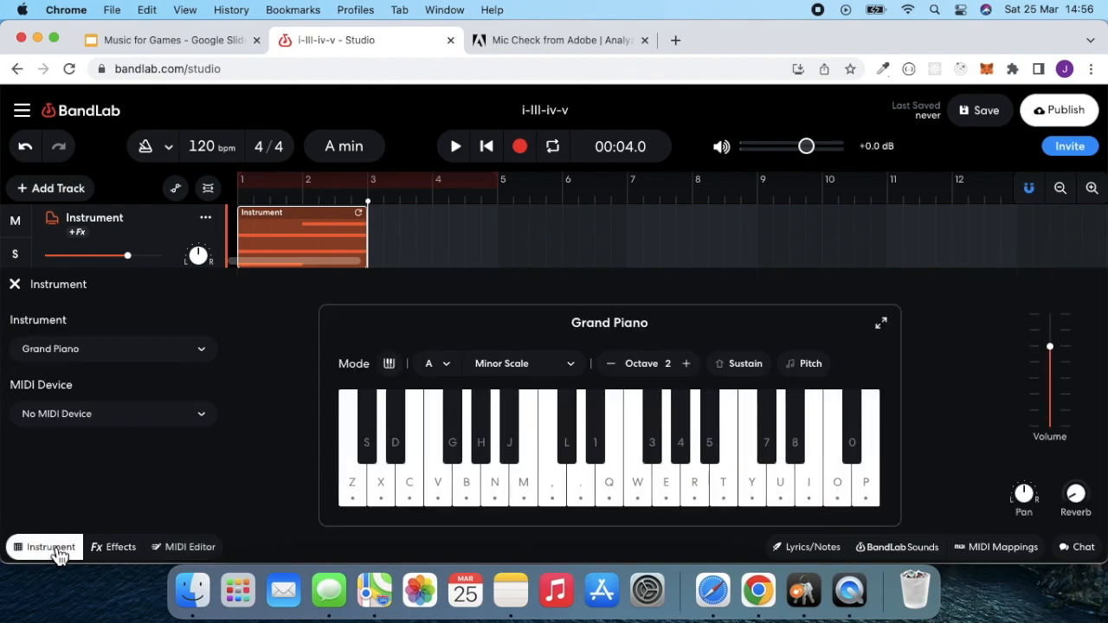
click(498, 502)
click(524, 499)
click(561, 504)
click(589, 504)
click(183, 548)
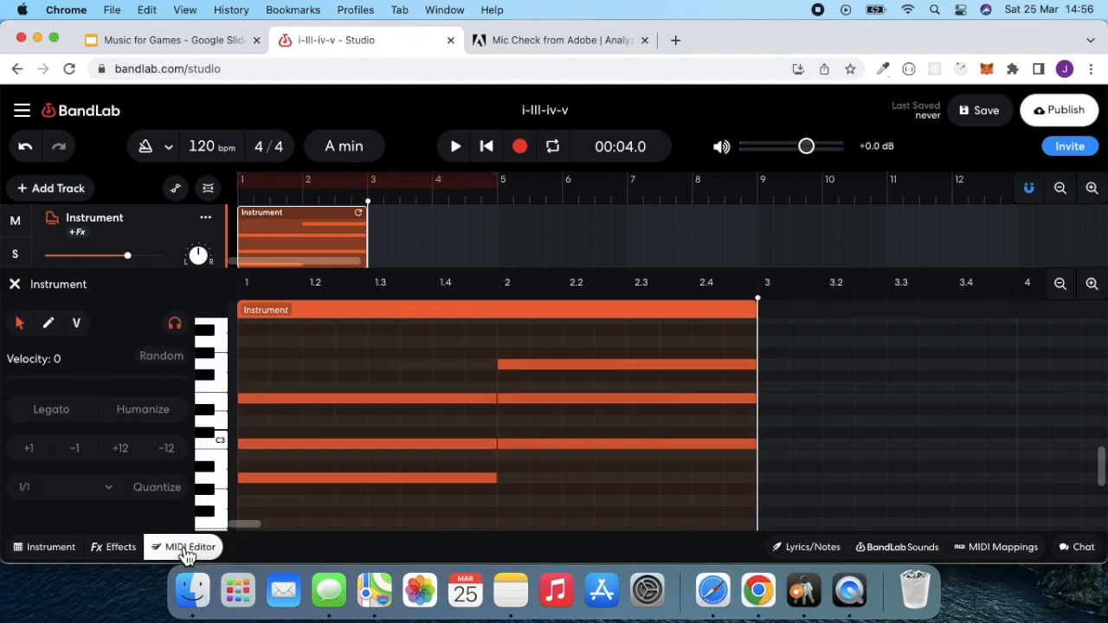
scroll(578, 441, right, 6)
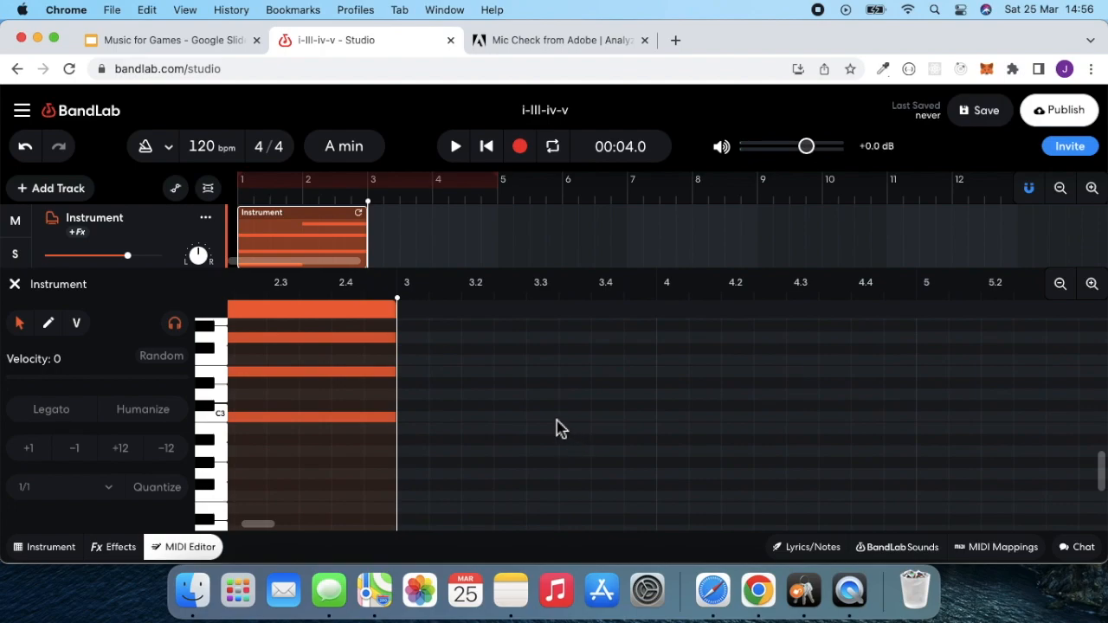
- Add full-bar D3, F3 and A3 notes in bar 3 to form the D minor chord, and play it back
double_click(414, 397)
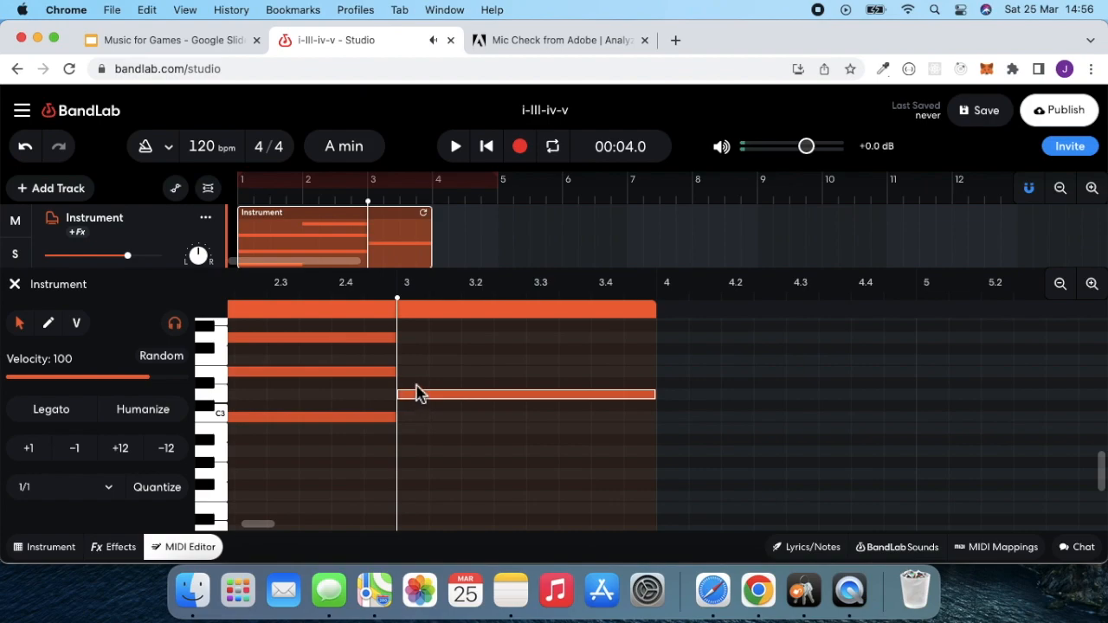
double_click(411, 364)
scroll(413, 366, up, 3)
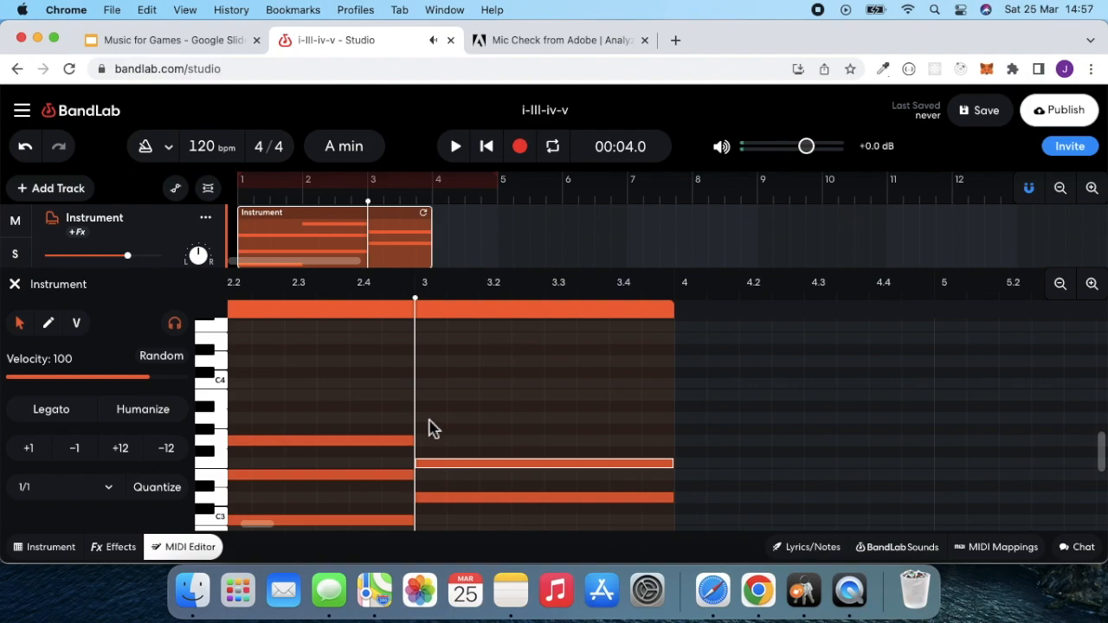
double_click(429, 419)
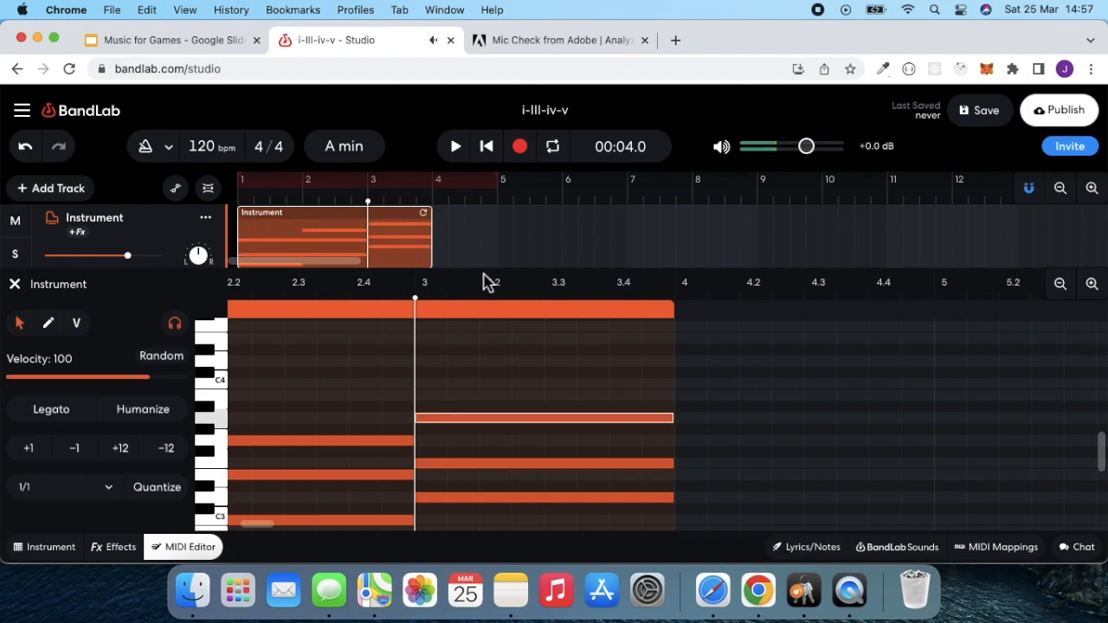
click(456, 149)
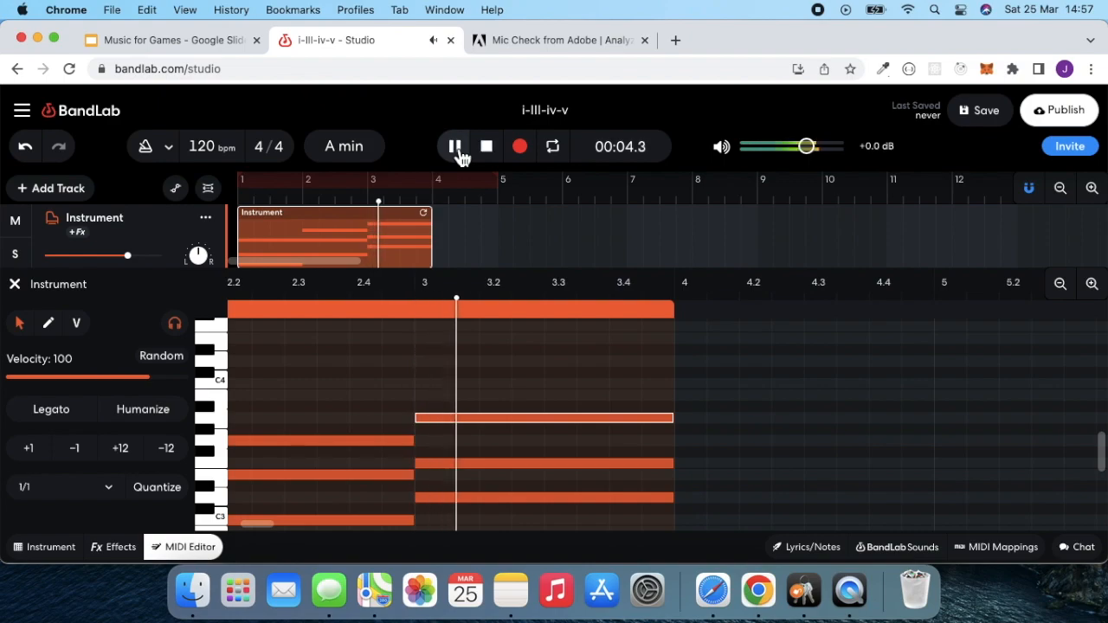
click(487, 154)
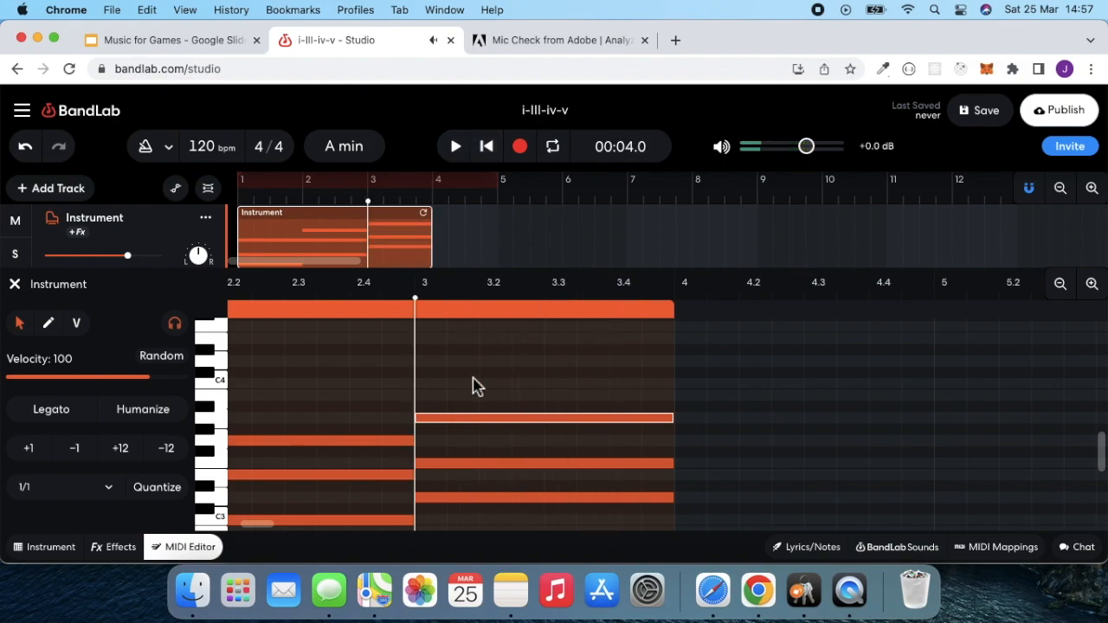
- Examine the chord notes around bars 2 and 3 and the empty space from bar 4 in the MIDI editor
scroll(475, 386, down, 4)
scroll(475, 386, left, 2)
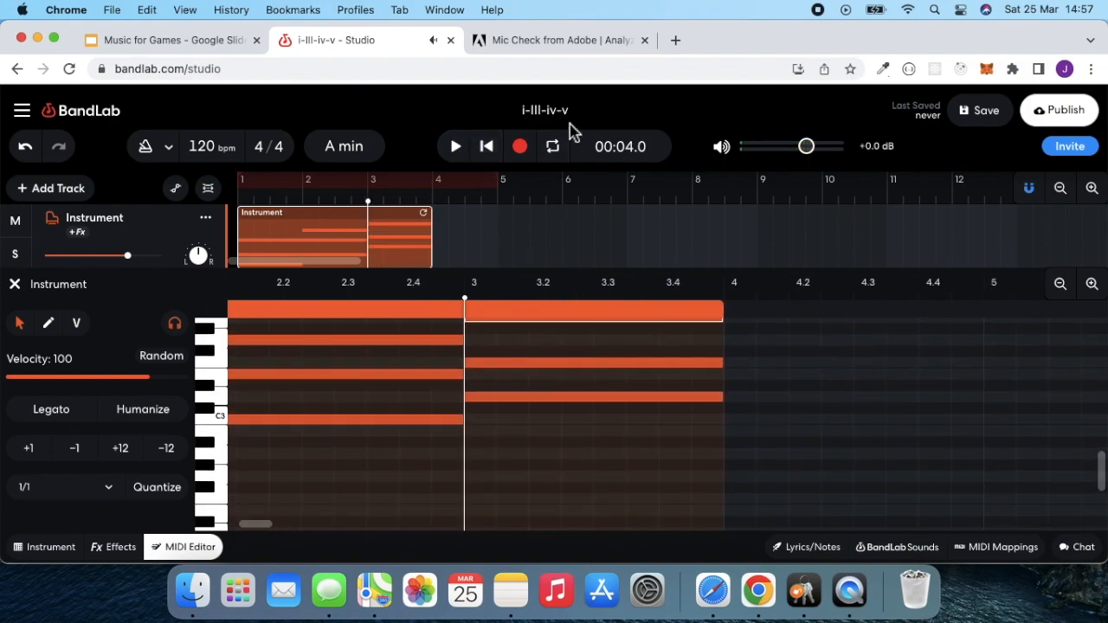
scroll(576, 415, up, 1)
scroll(578, 439, down, 1)
scroll(578, 439, up, 3)
scroll(578, 439, right, 2)
scroll(578, 438, left, 5)
scroll(578, 438, down, 2)
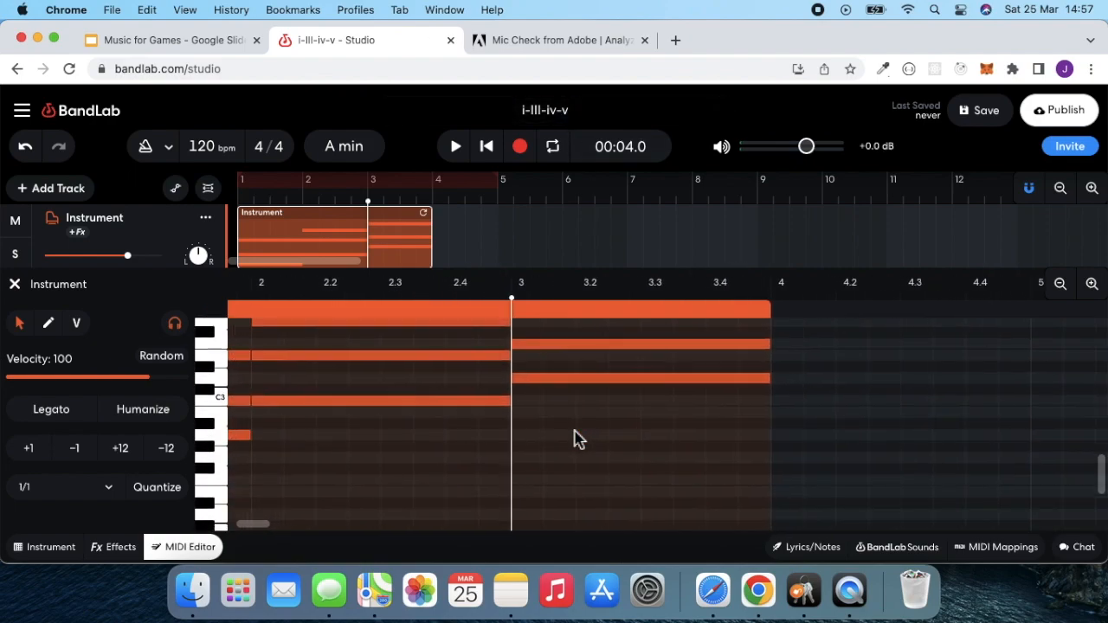
scroll(576, 439, right, 6)
scroll(577, 439, up, 3)
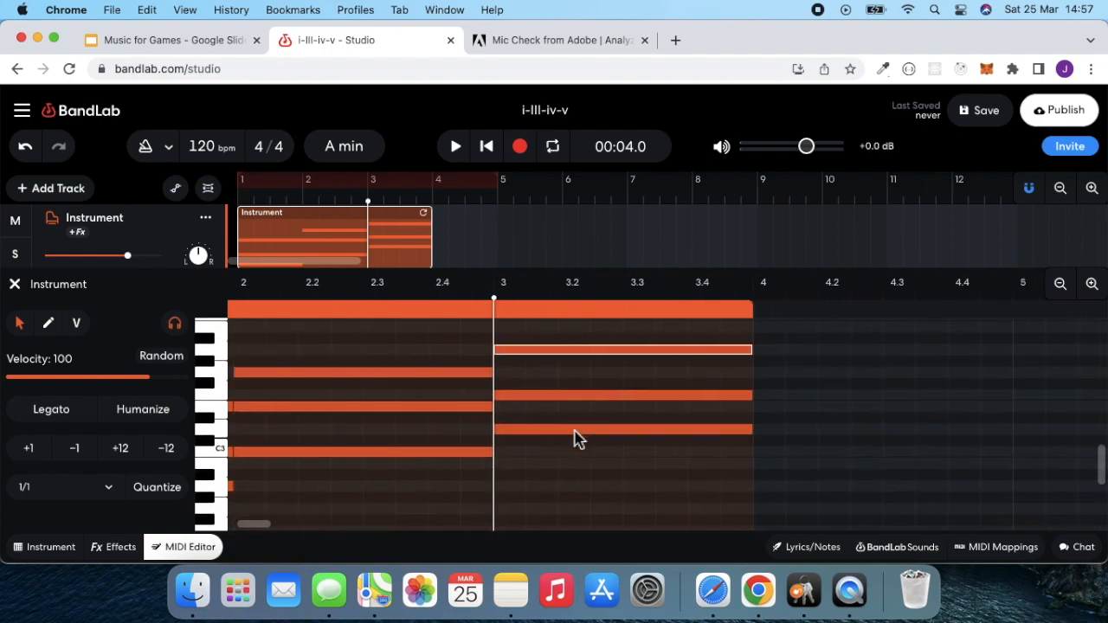
scroll(554, 384, right, 7)
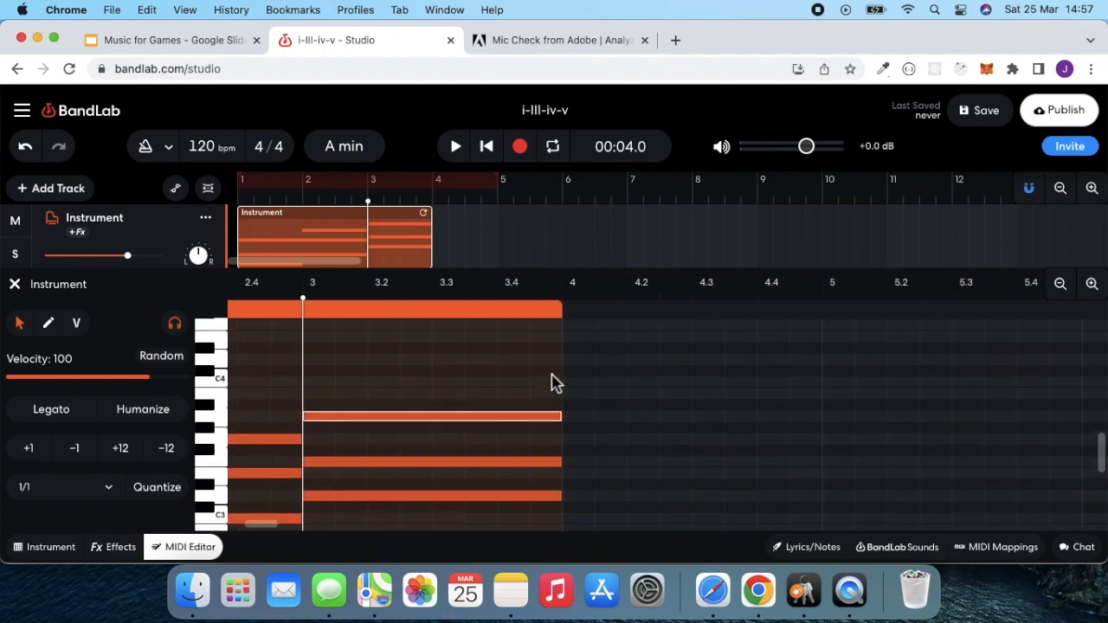
scroll(555, 383, down, 1)
scroll(555, 384, right, 2)
scroll(555, 383, up, 1)
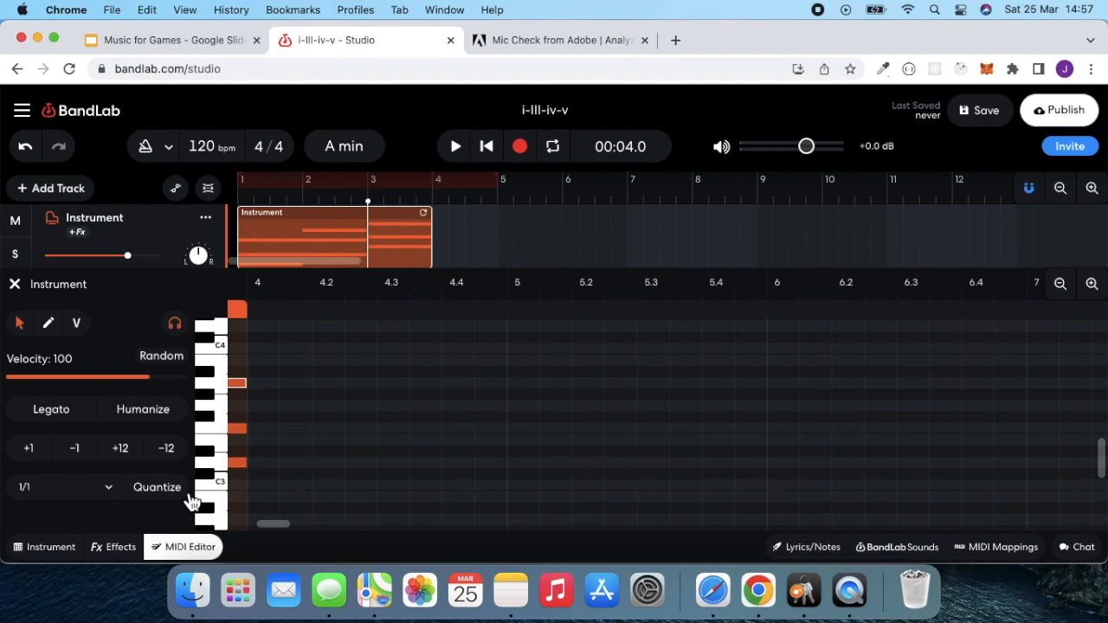
- Play A, B, C, D and E on the piano keyboard to find the fifth scale degree, and return to the MIDI editor at bar 4
click(47, 548)
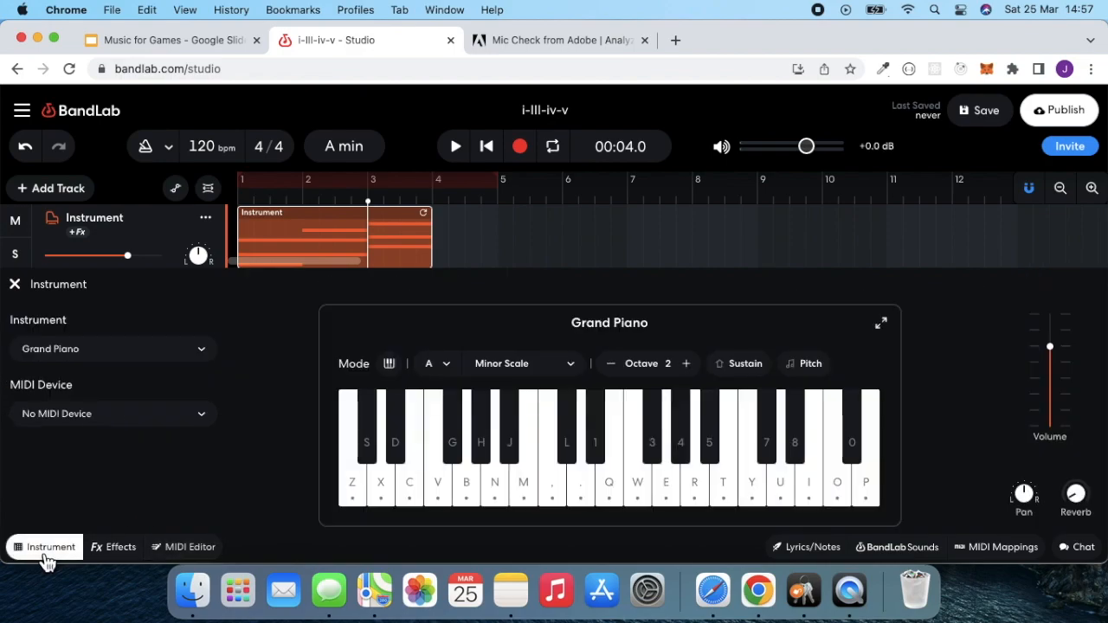
click(505, 506)
click(528, 504)
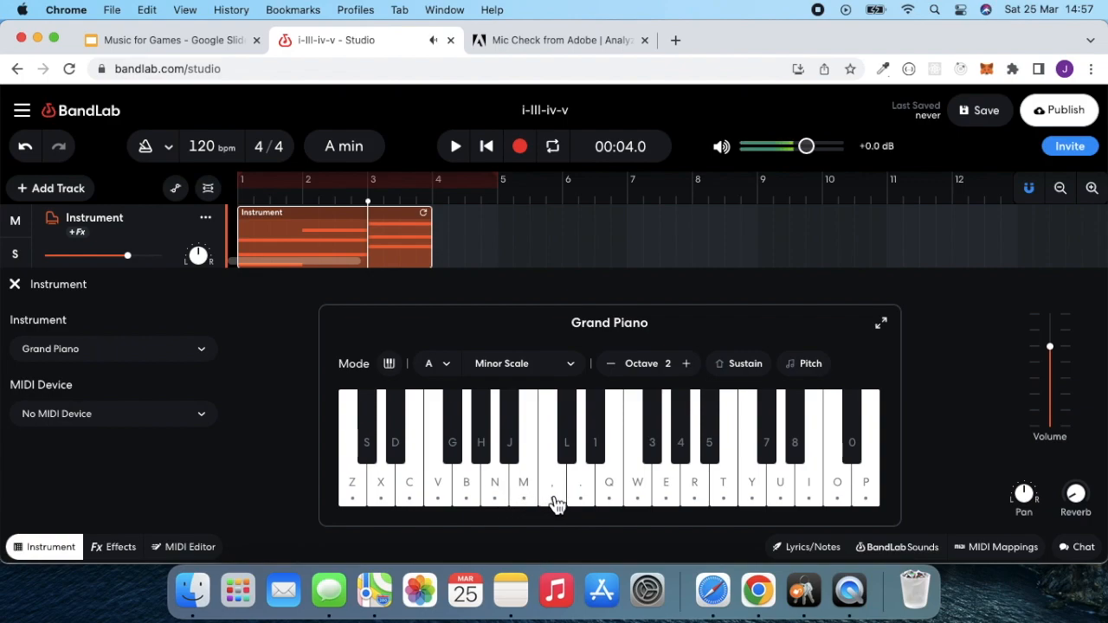
click(592, 506)
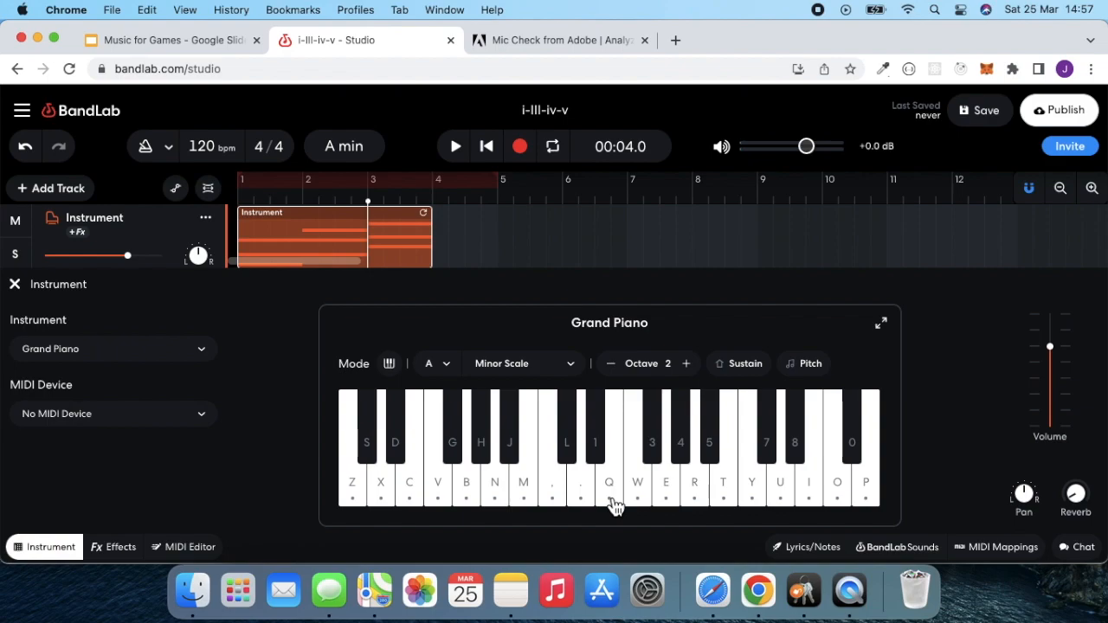
click(614, 506)
click(194, 554)
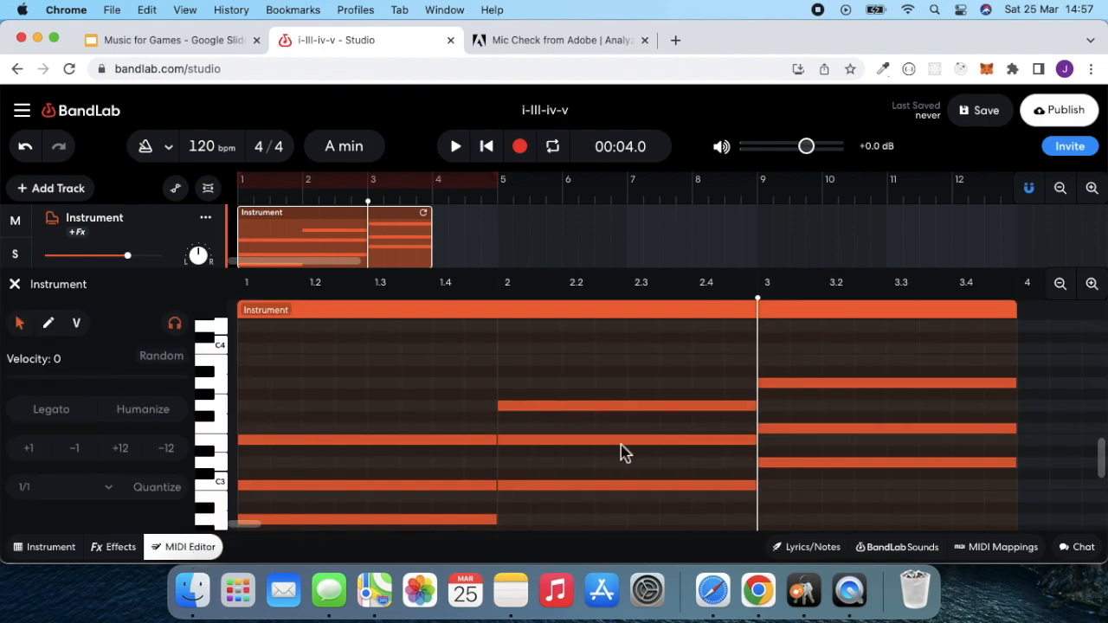
scroll(623, 452, right, 5)
scroll(623, 452, right, 8)
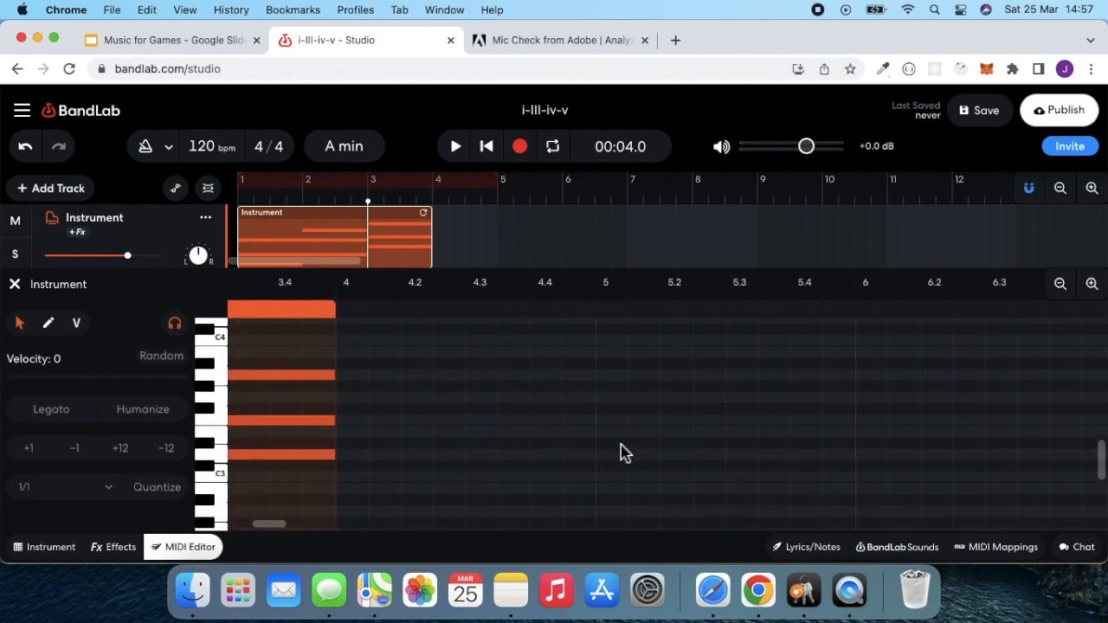
scroll(623, 451, right, 1)
- Add full-bar E3, G3 and B3 notes in bar 4 to form the E minor chord
click(224, 492)
click(225, 472)
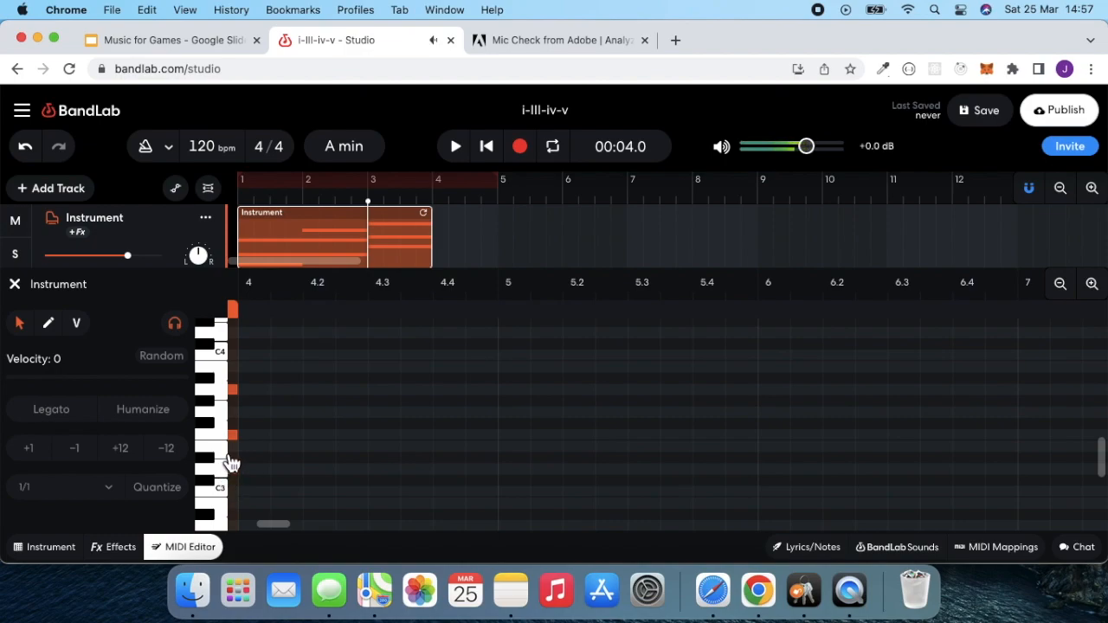
double_click(251, 447)
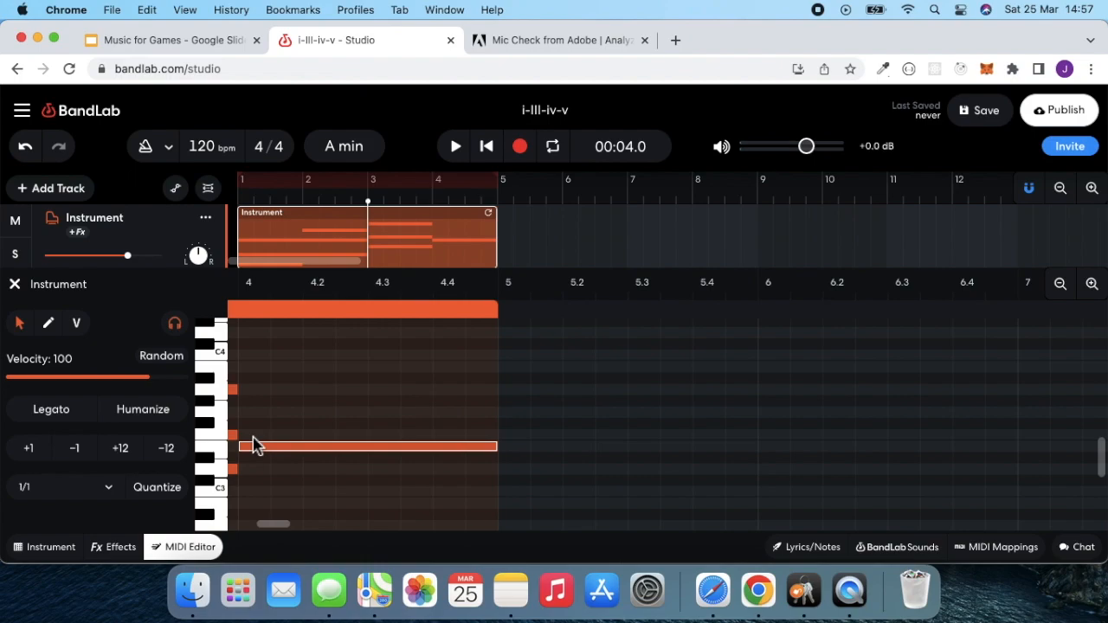
double_click(255, 413)
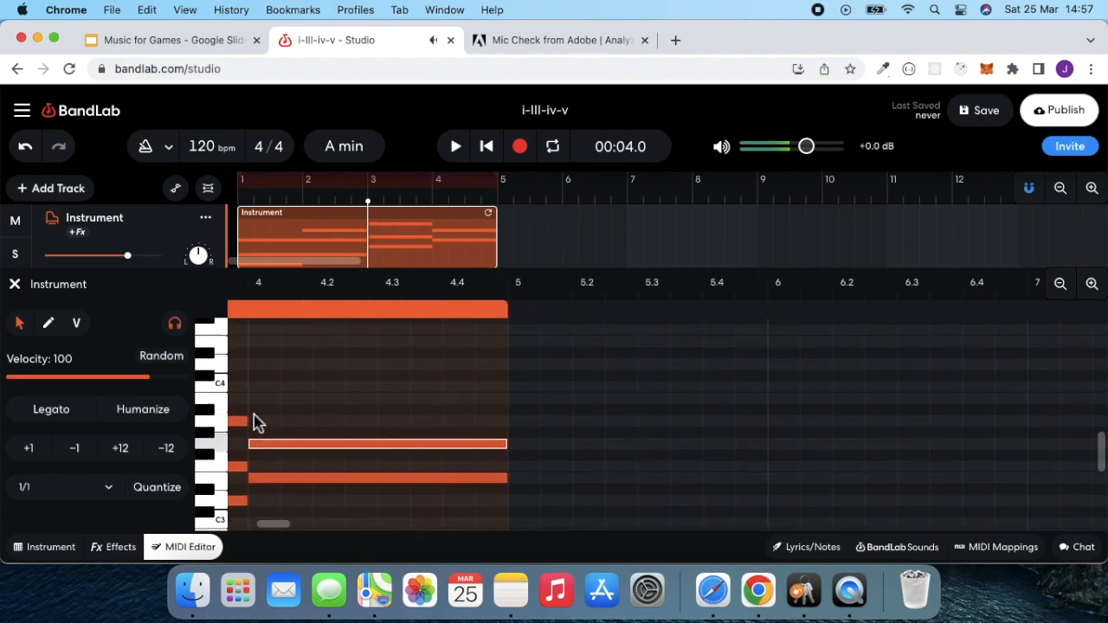
click(269, 407)
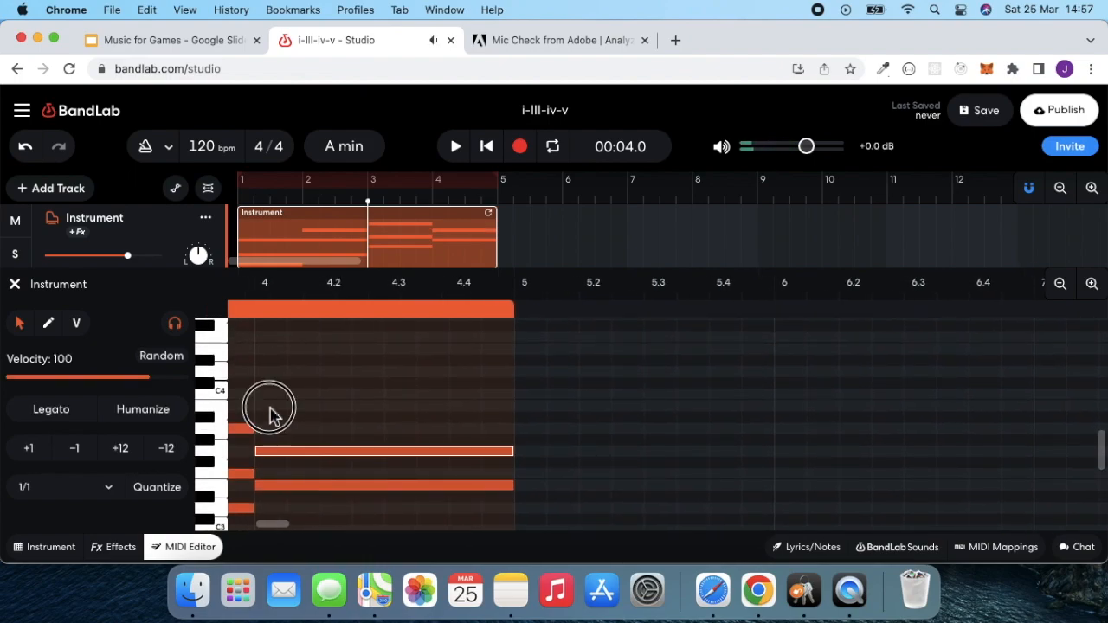
double_click(270, 407)
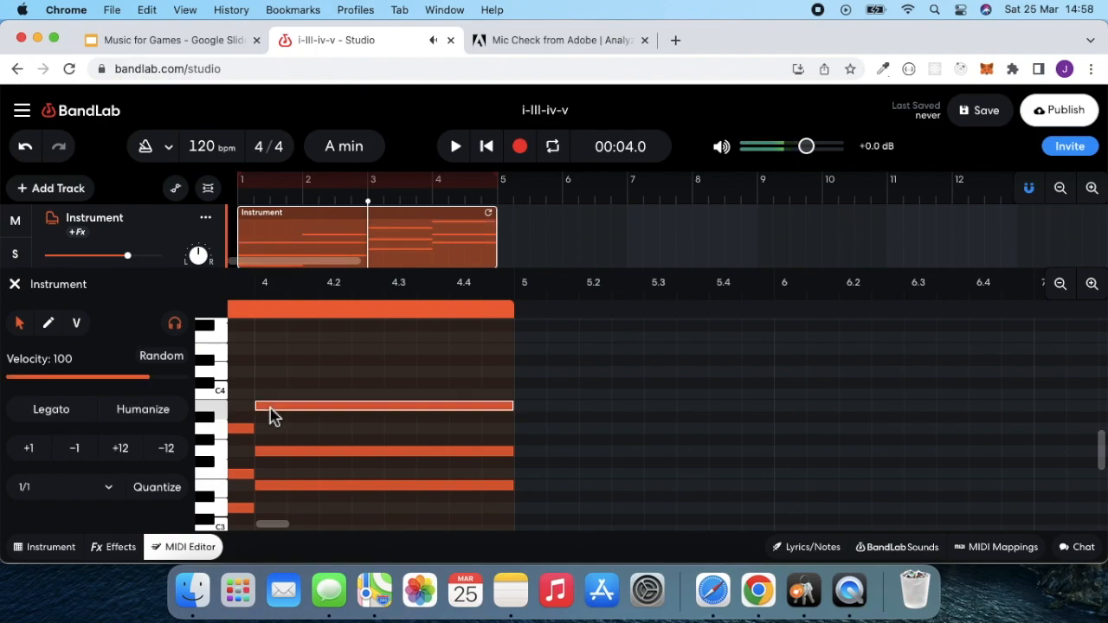
- Return the playhead to the start of bar 1 and play back the four-chord progression
scroll(270, 409, left, 3)
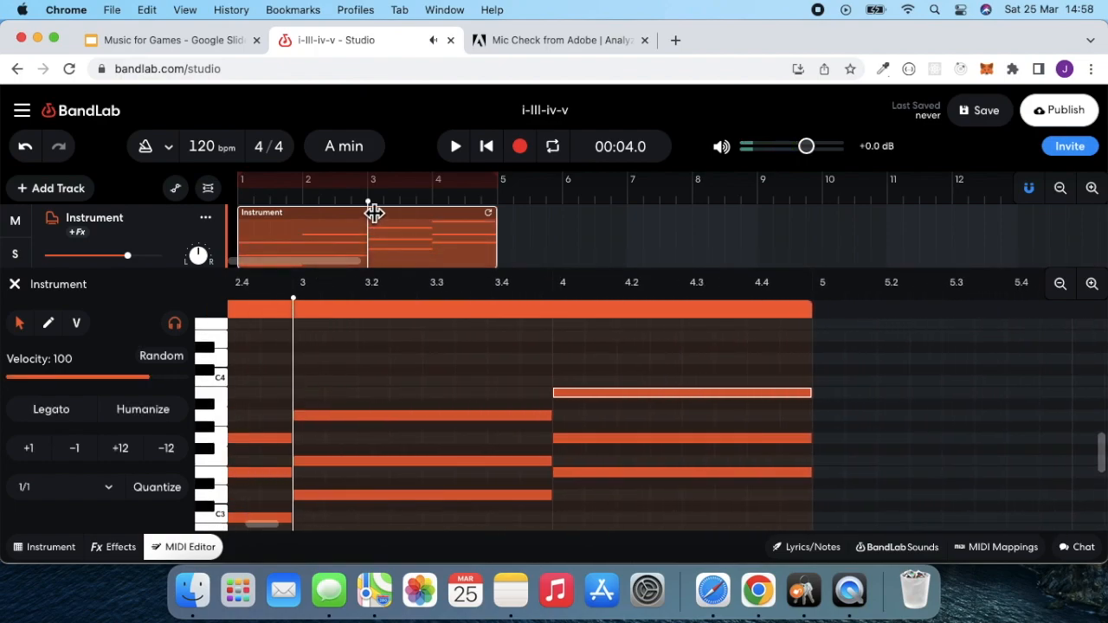
drag(363, 210, 241, 213)
click(456, 149)
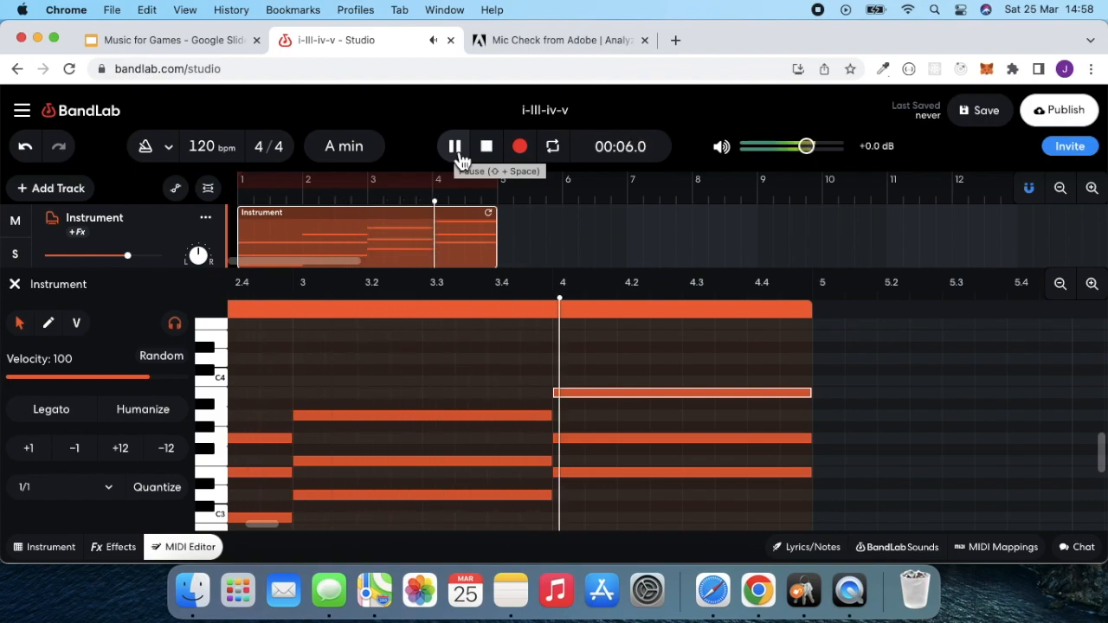
click(456, 150)
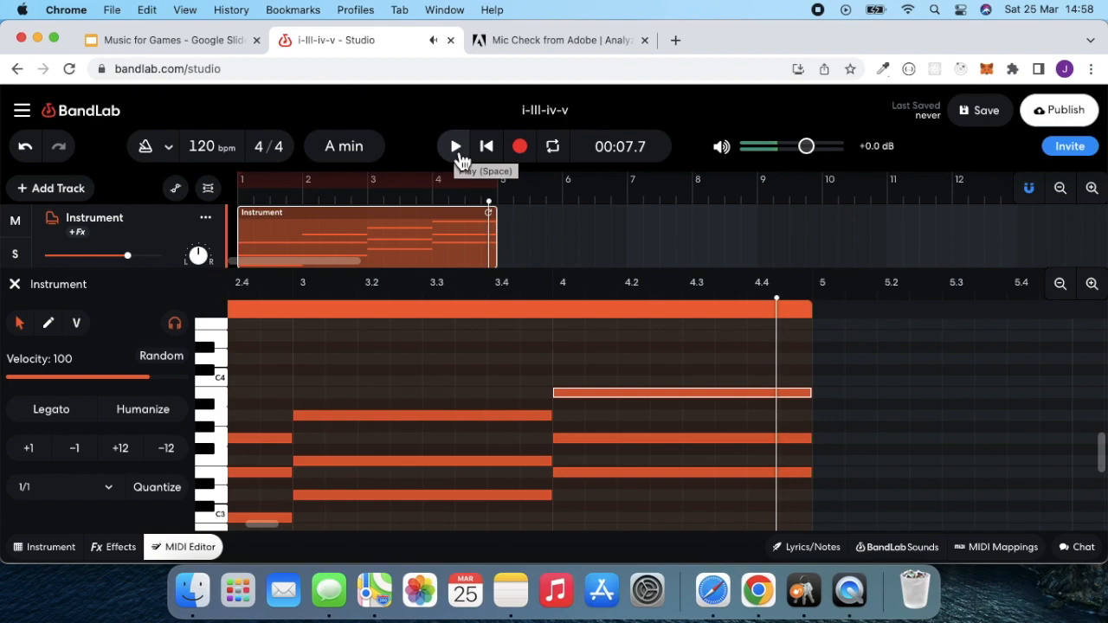
- Place the playhead at the start of bar 5 and add a copy of the four-bar Instrument region there
click(490, 206)
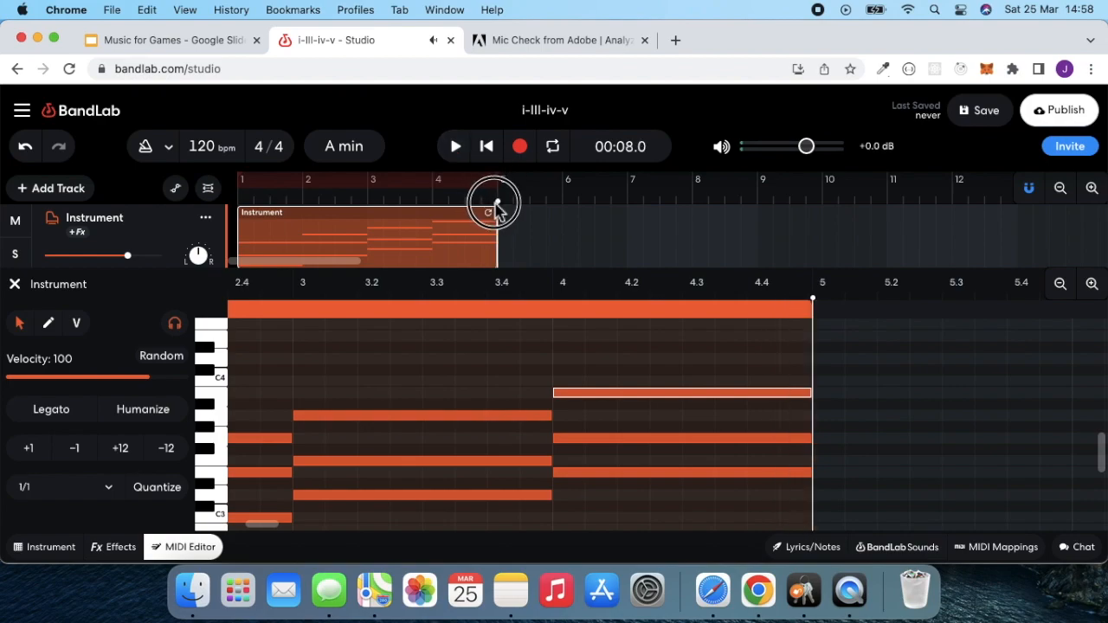
scroll(388, 252, down, 2)
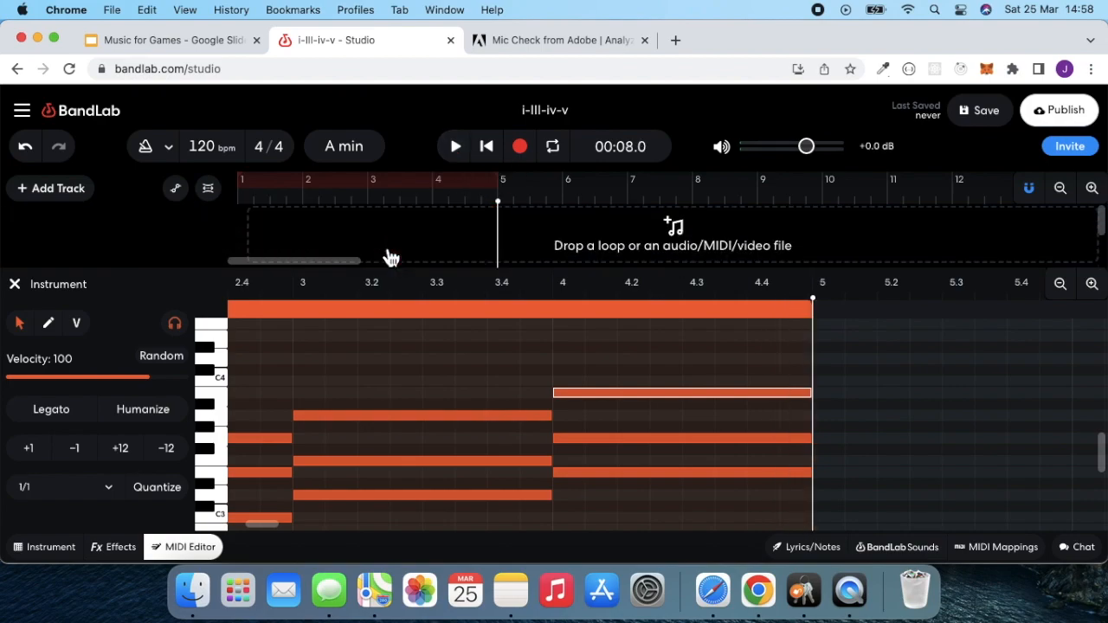
scroll(386, 254, up, 2)
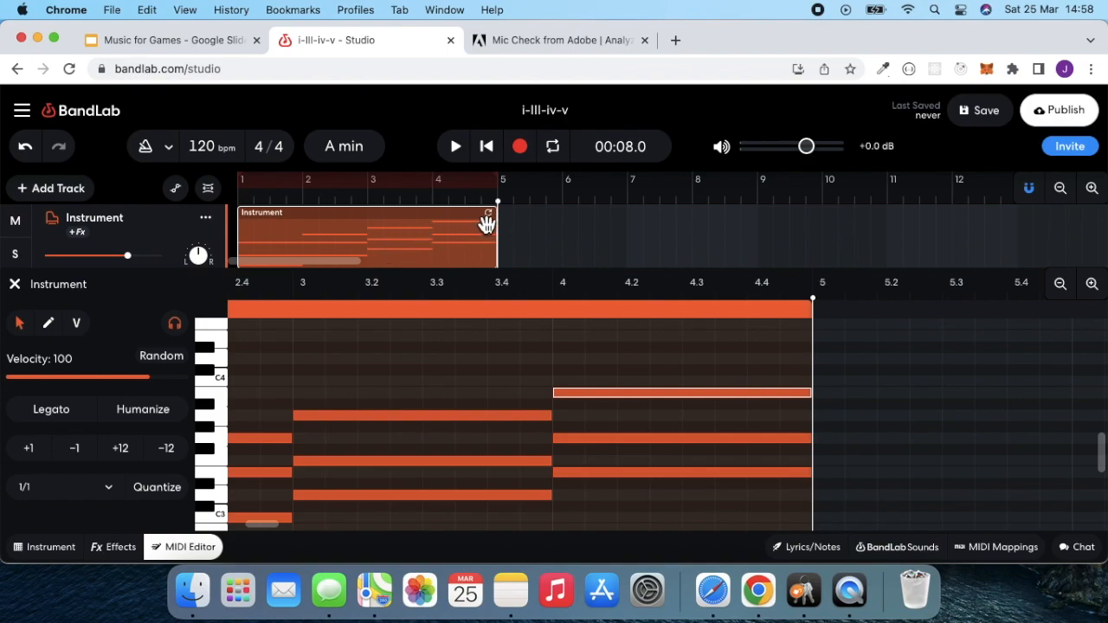
mouse_move(503, 223)
mouse_down()
mouse_move(525, 218)
mouse_move(504, 225)
mouse_up()
key(super+d)
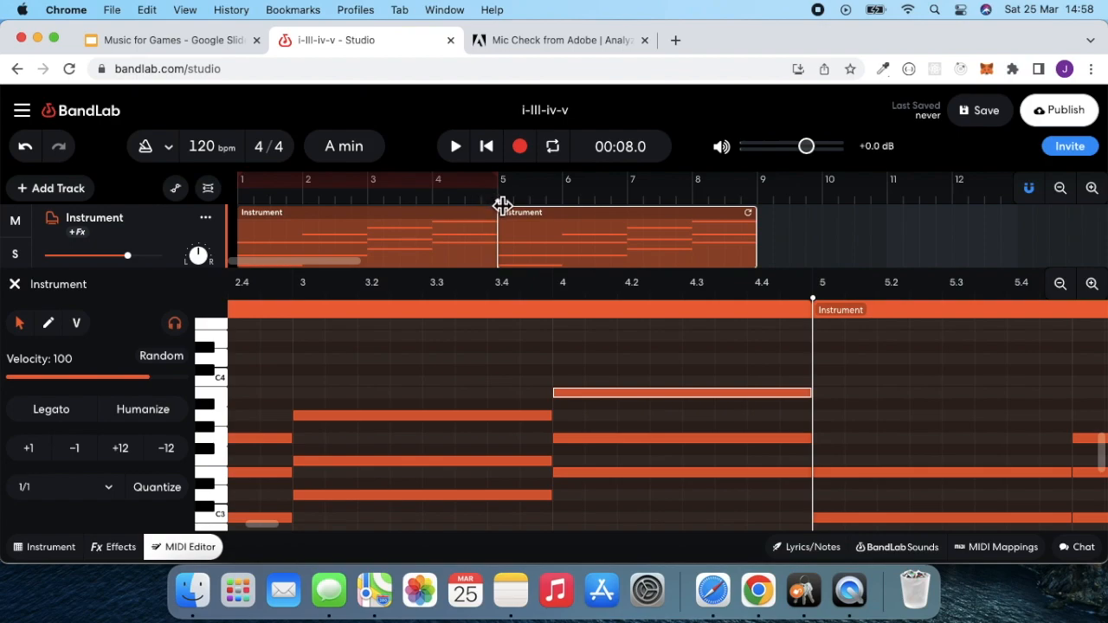
- Paste two more copies of the four-bar region at the starts of bars 9 and 13
drag(502, 205, 757, 202)
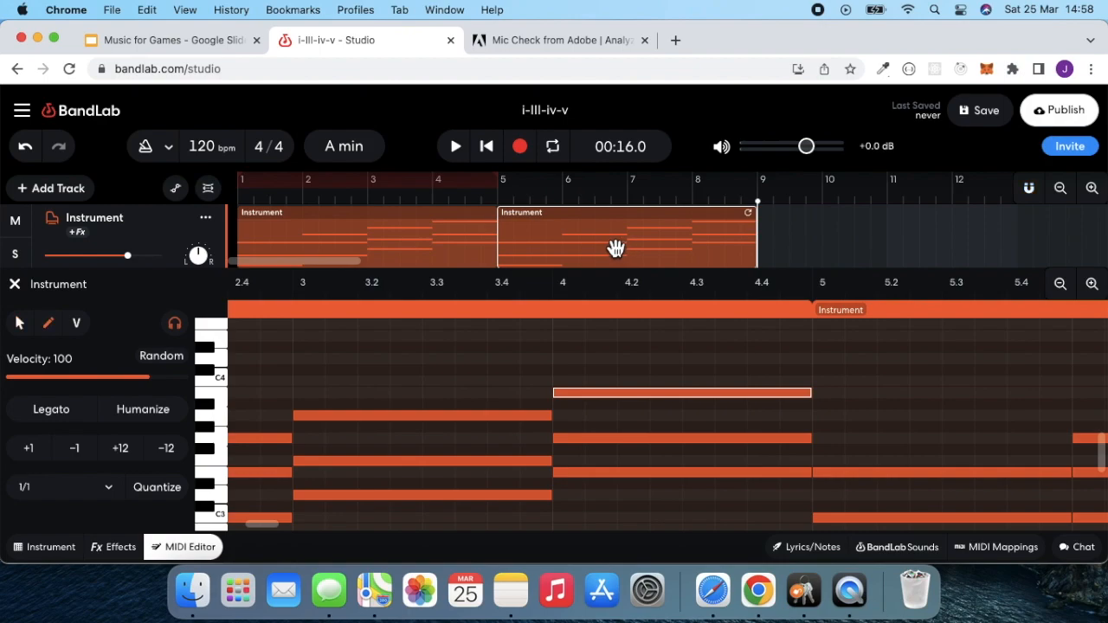
key(super+v)
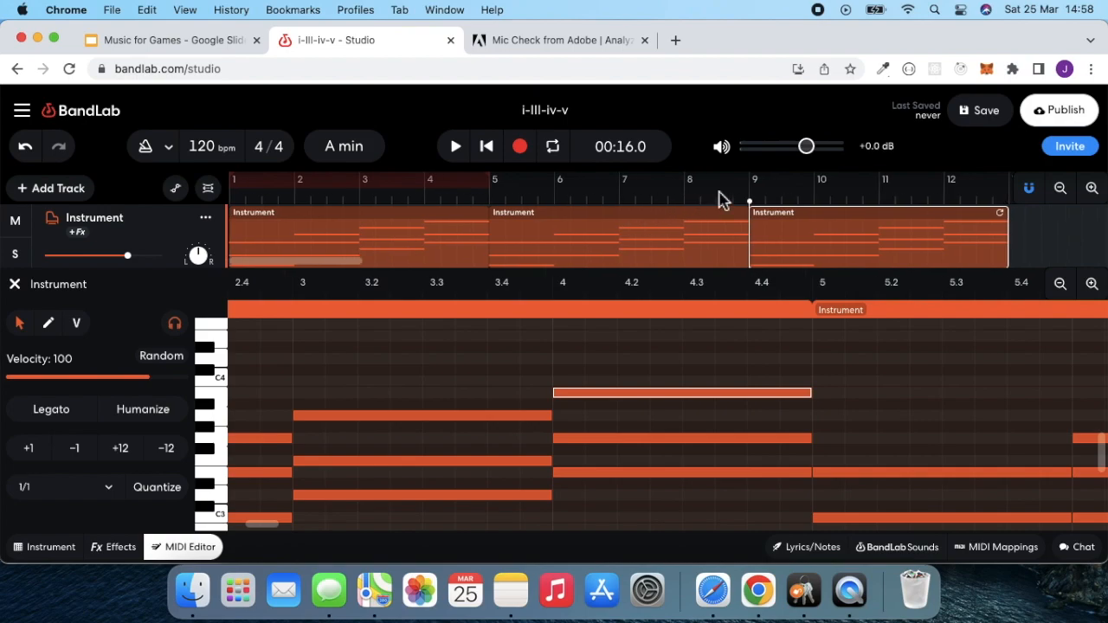
scroll(719, 199, right, 3)
scroll(675, 204, right, 2)
drag(573, 208, 830, 193)
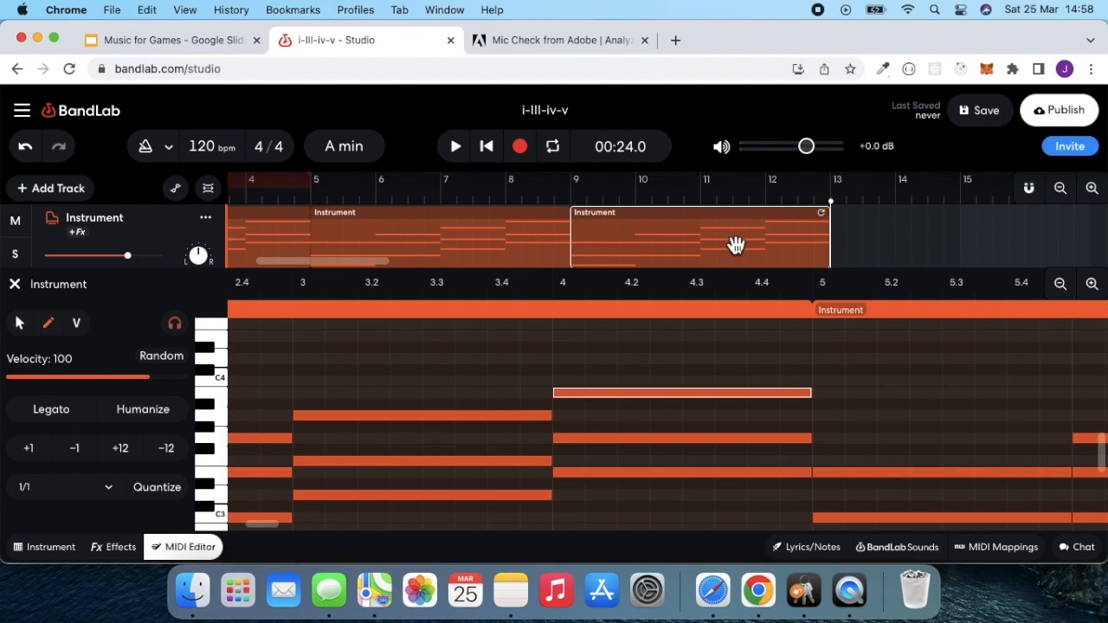
key(ctrl+v)
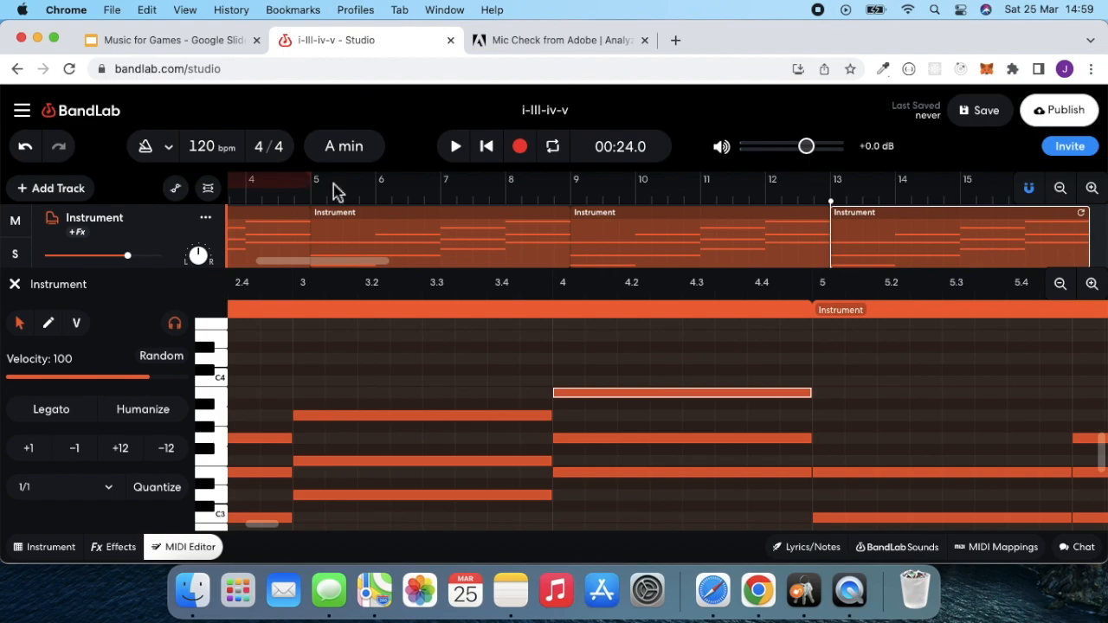
- Extend the cycle range to the start of bar 17 so it covers all four regions, and turn cycle playback on
drag(313, 189, 901, 191)
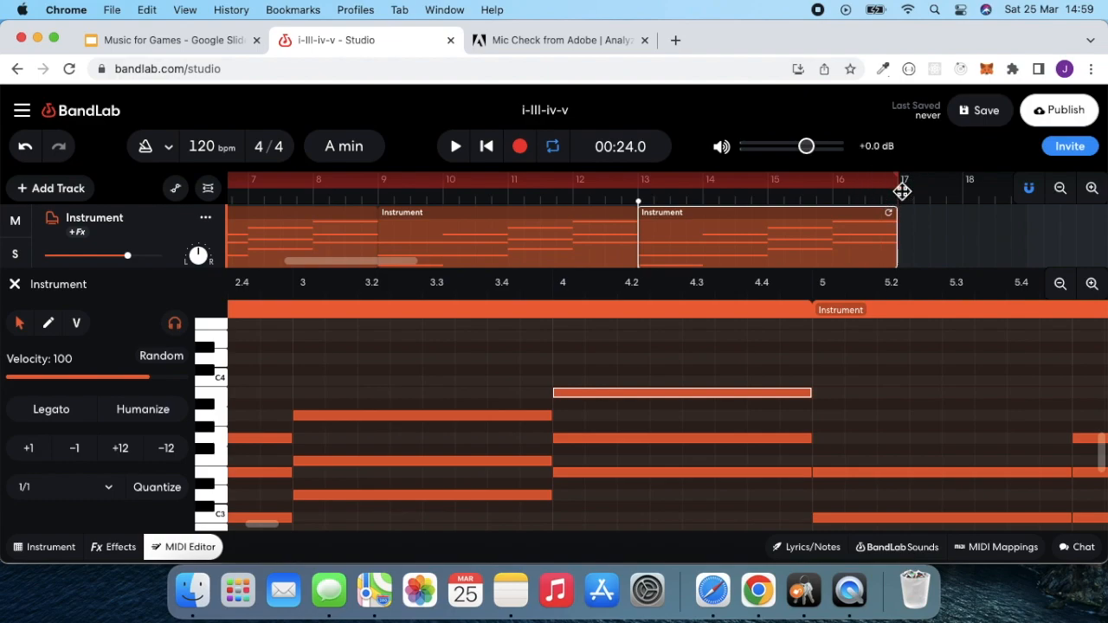
click(556, 155)
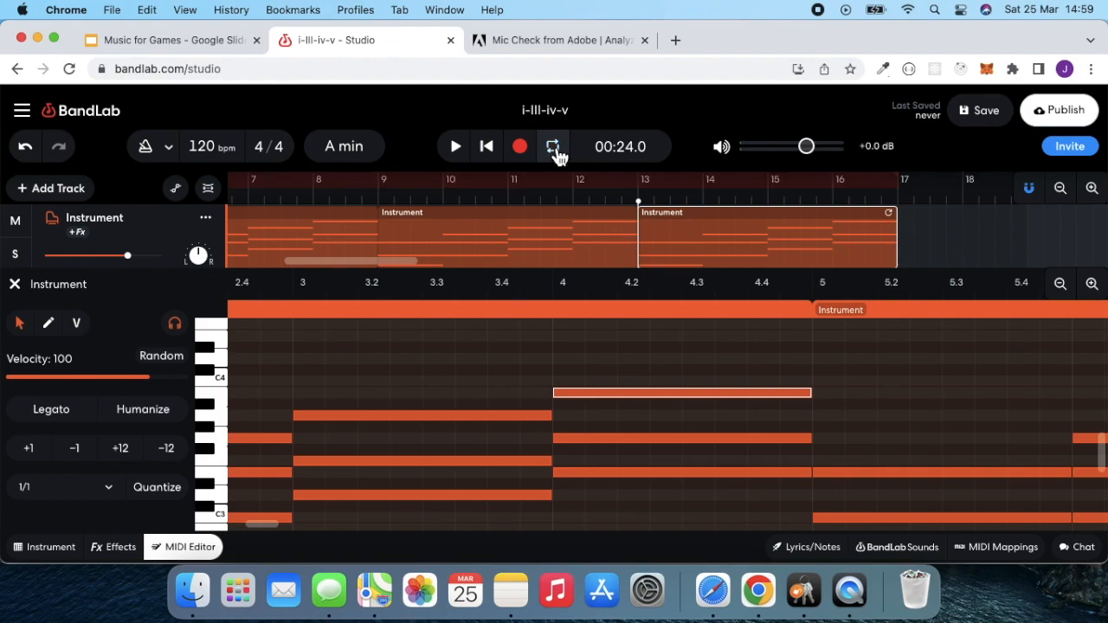
click(557, 155)
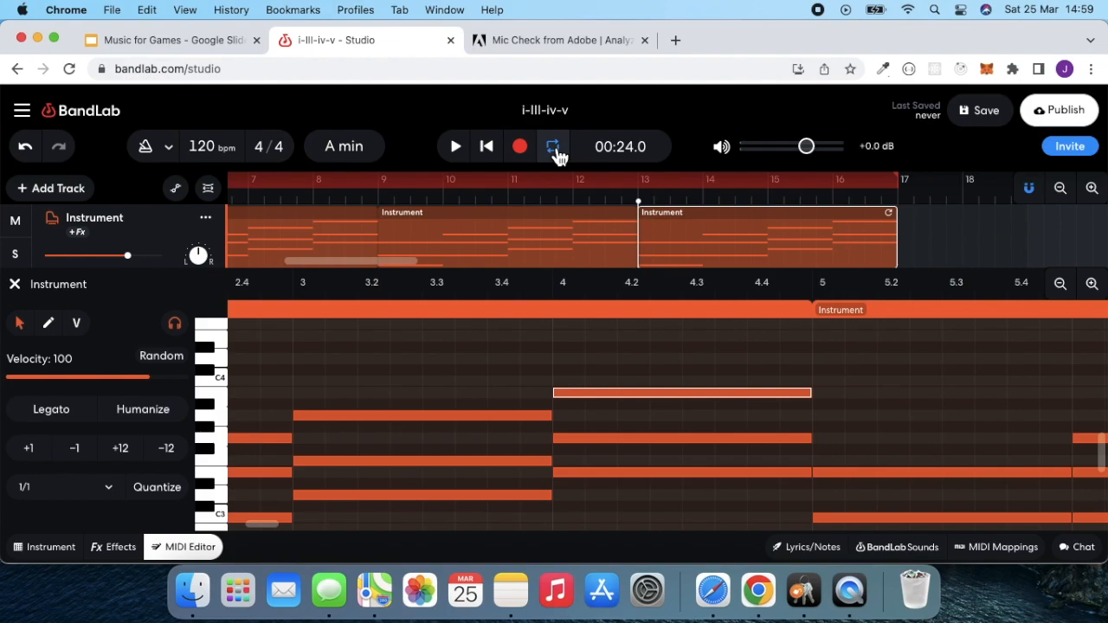
- Return the playhead to the start of the song, play the looped progression, and stop playback
scroll(477, 212, left, 3)
scroll(477, 212, left, 5)
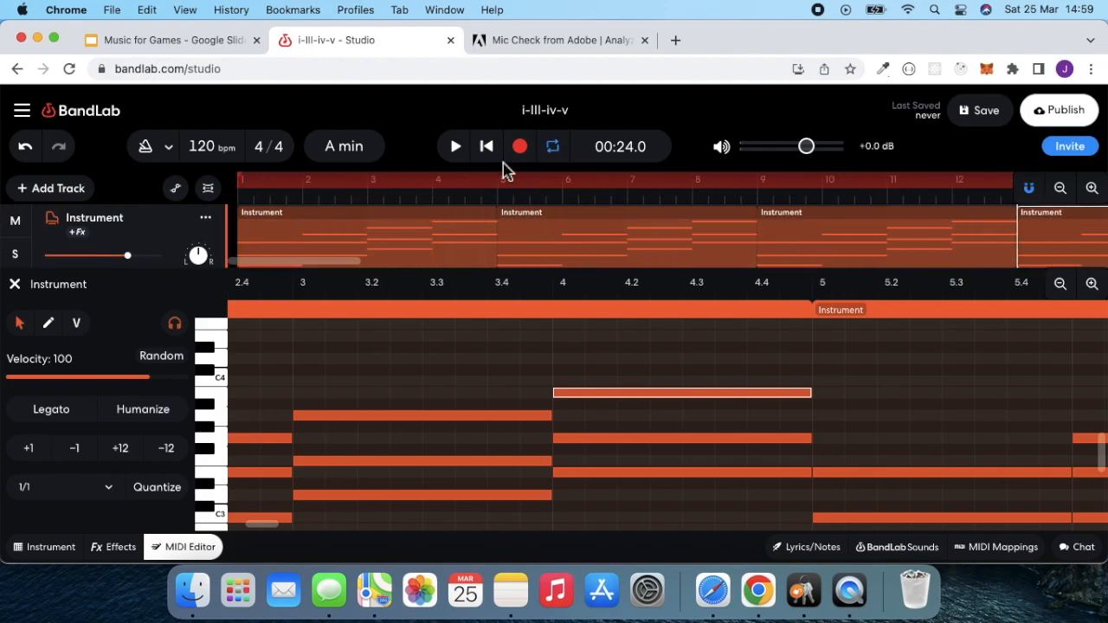
click(455, 147)
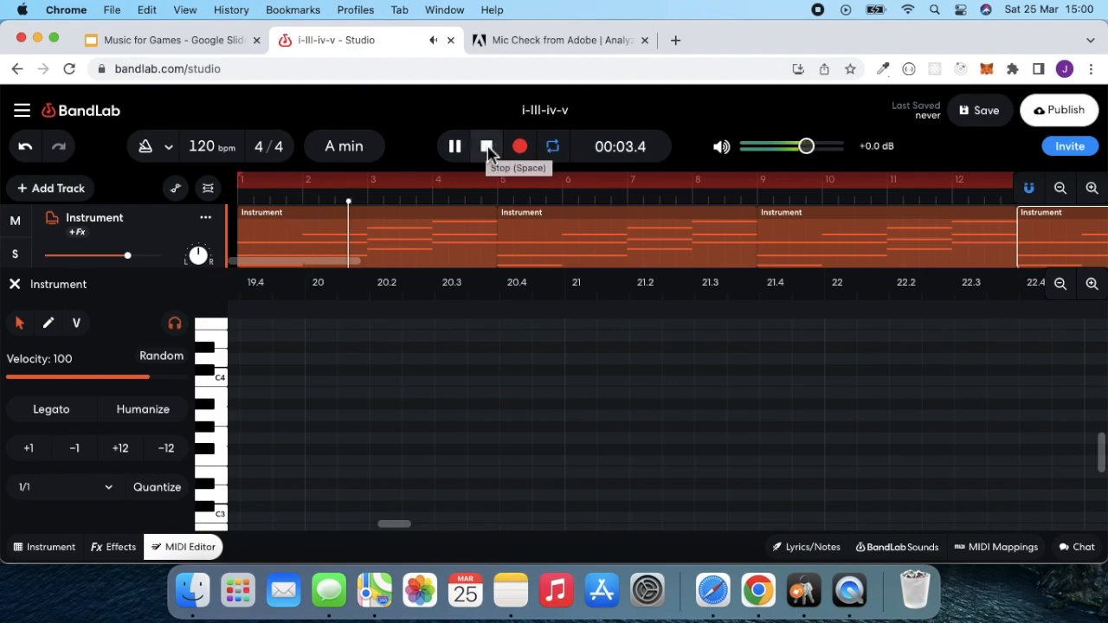
click(487, 147)
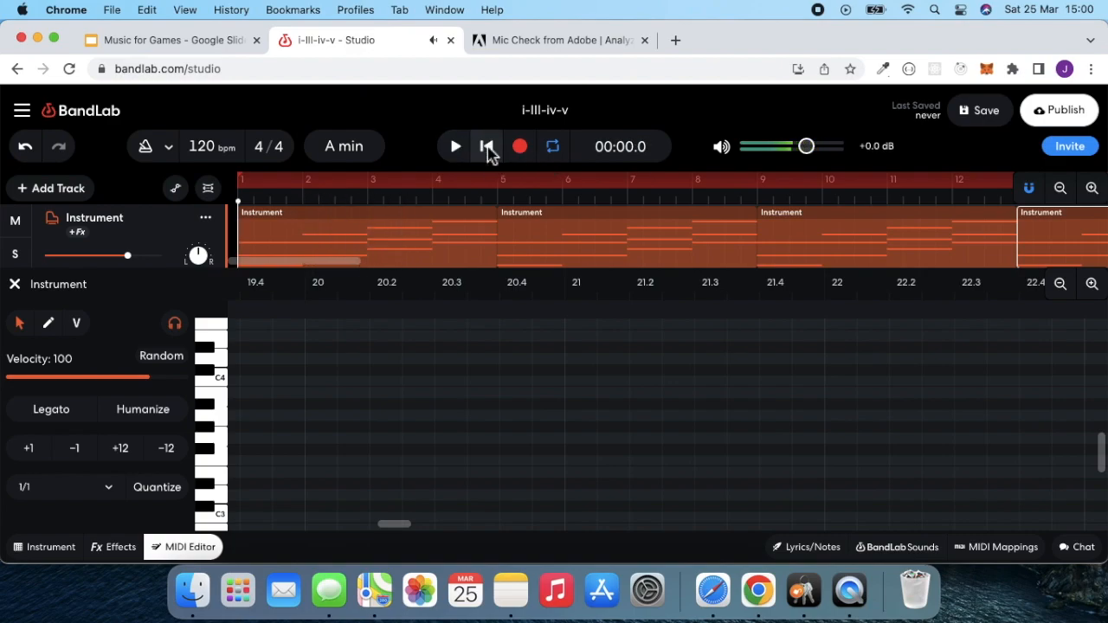